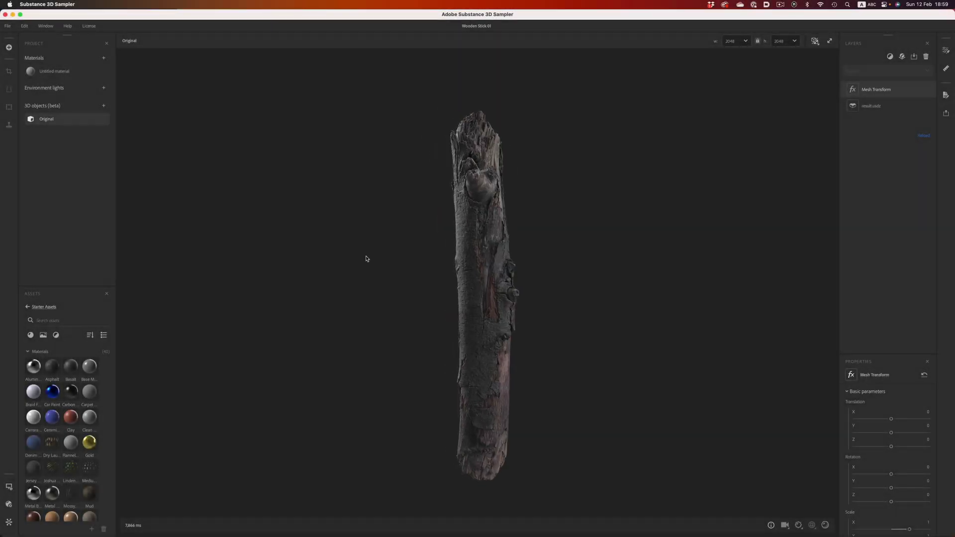
- Orbit the stick and bookshelf scans, then view Polycam's pricing page
{"action": "left_click_drag", "start_coordinate": [366, 259], "coordinate": [264, 256]}
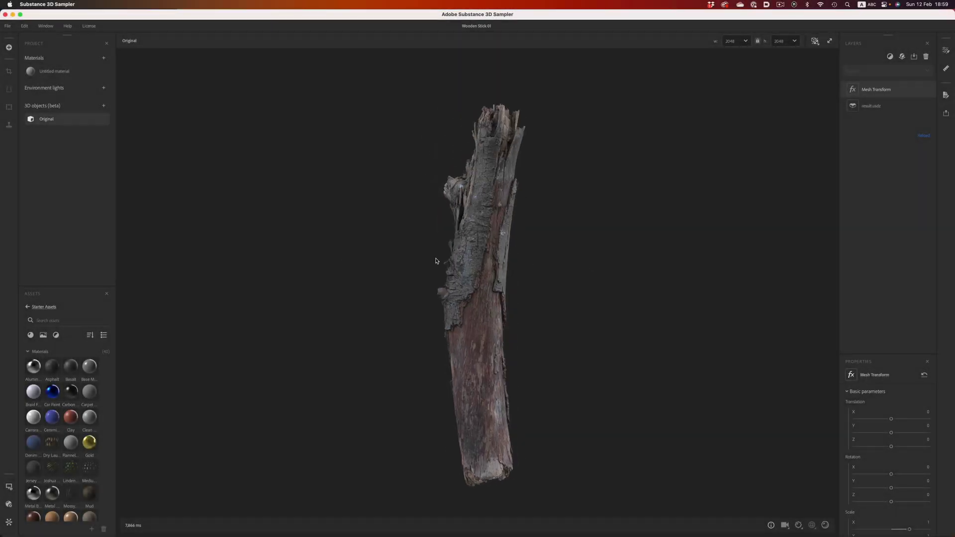
{"action": "left_click_drag", "start_coordinate": [376, 260], "coordinate": [103, 252]}
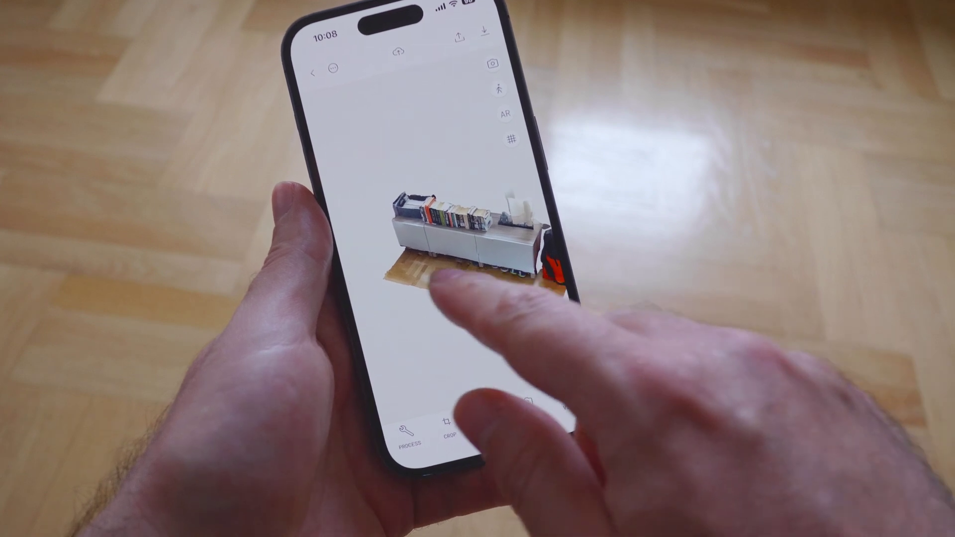
{"action": "left_click_drag", "start_coordinate": [477, 269], "coordinate": [450, 266]}
{"action": "scroll", "coordinate": [448, 238], "scroll_direction": "up", "scroll_amount": 5}
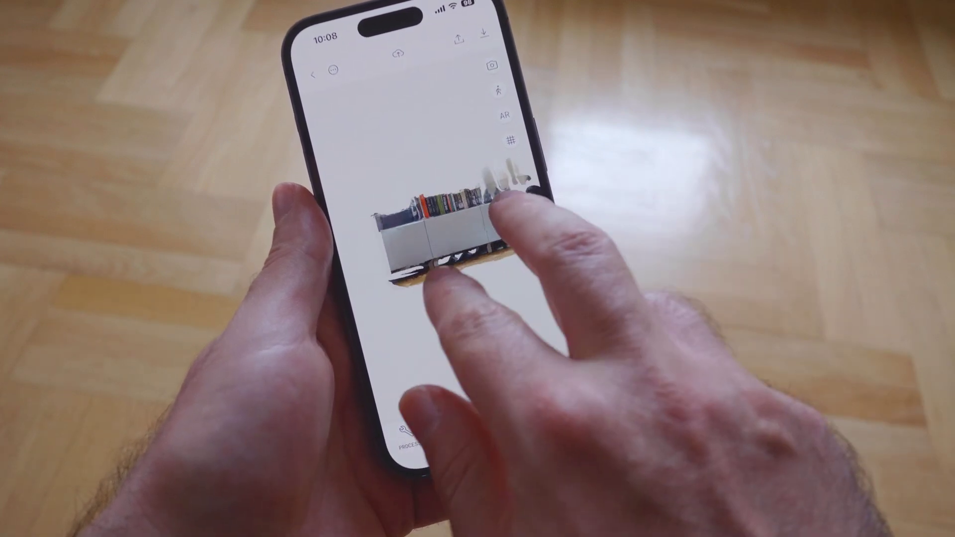
{"action": "scroll", "coordinate": [447, 223], "scroll_direction": "down", "scroll_amount": 5}
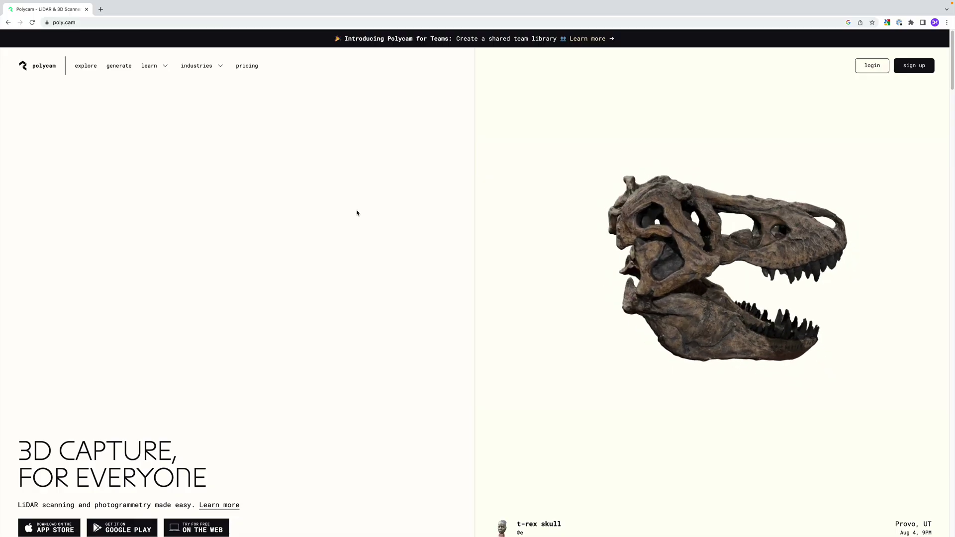
{"action": "left_click", "coordinate": [247, 66]}
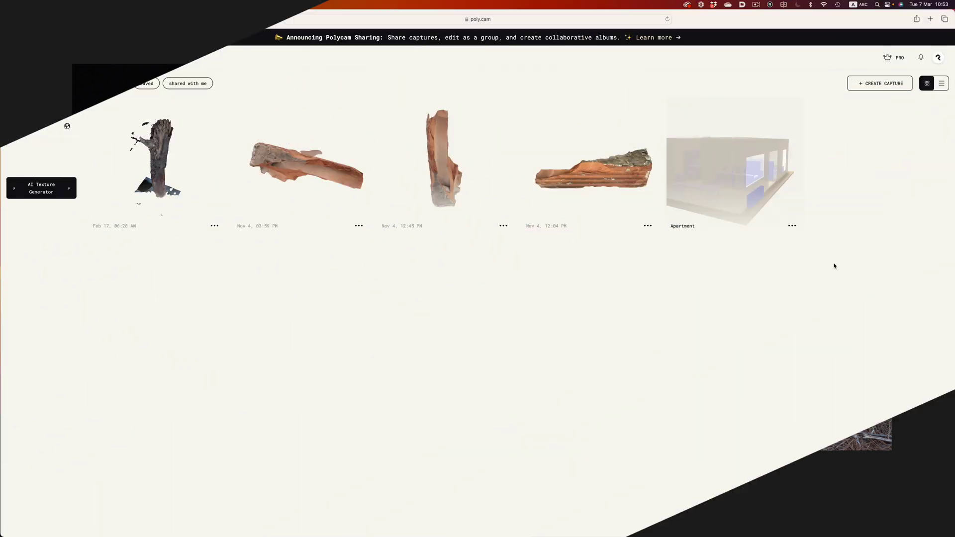
- Create a new capture from all 91 rock JPGs on disk with RAW detail
{"action": "left_click", "coordinate": [884, 85]}
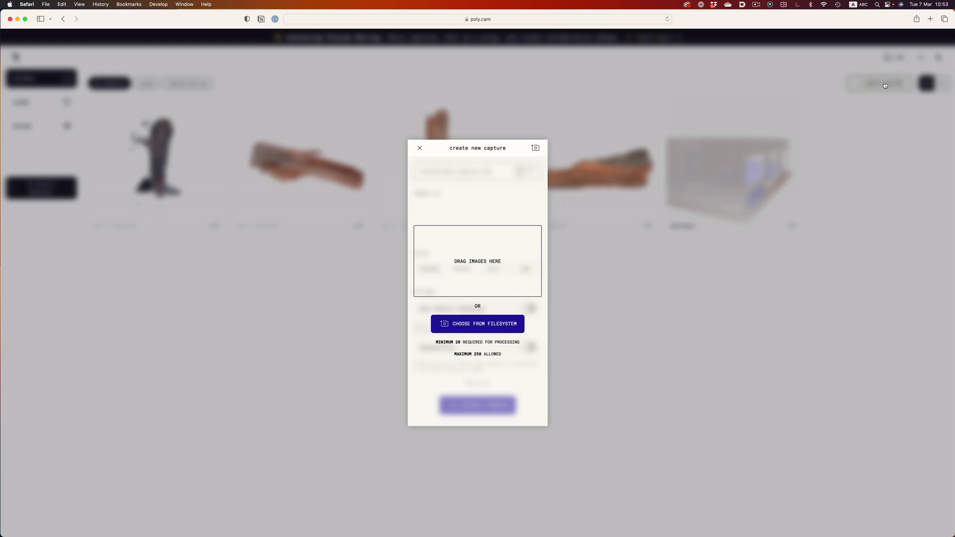
{"action": "left_click", "coordinate": [496, 323]}
{"action": "scroll", "coordinate": [532, 255], "scroll_direction": "down", "scroll_amount": 10}
{"action": "scroll", "coordinate": [532, 256], "scroll_direction": "down", "scroll_amount": 5}
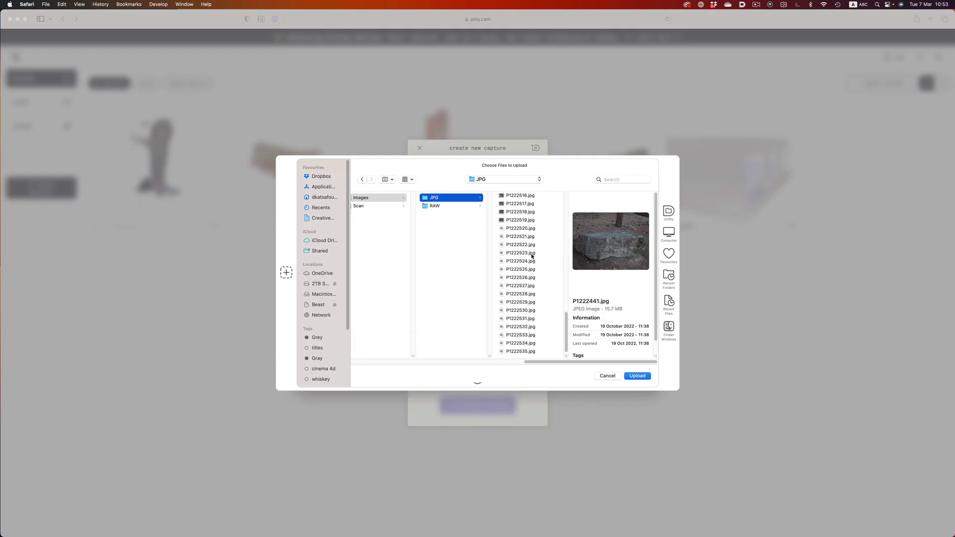
{"action": "left_click", "coordinate": [529, 351], "text": "shift"}
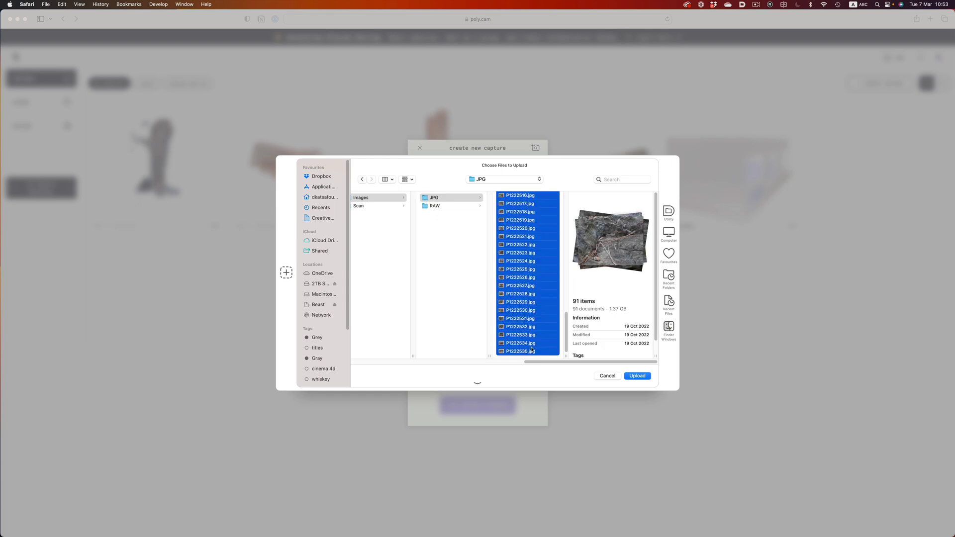
{"action": "left_click", "coordinate": [637, 376]}
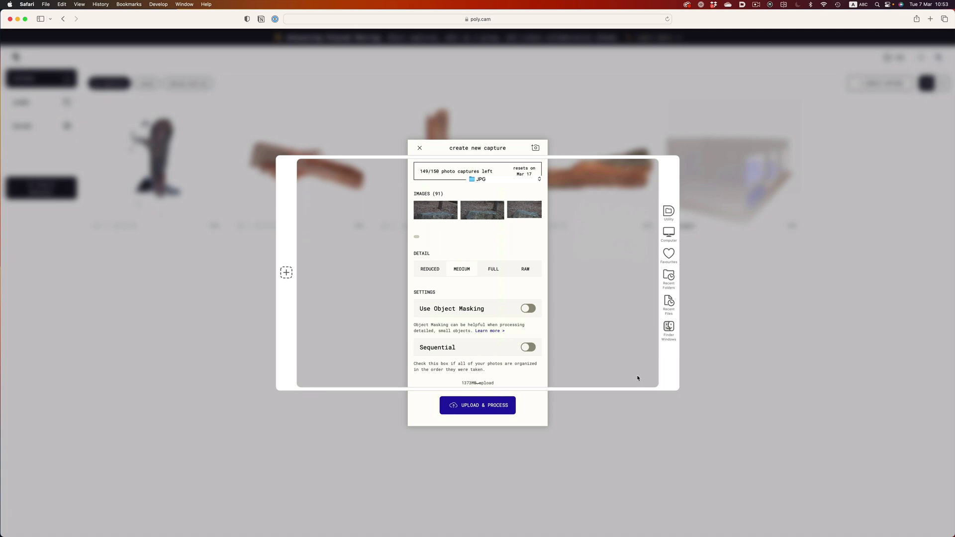
{"action": "left_click", "coordinate": [525, 270]}
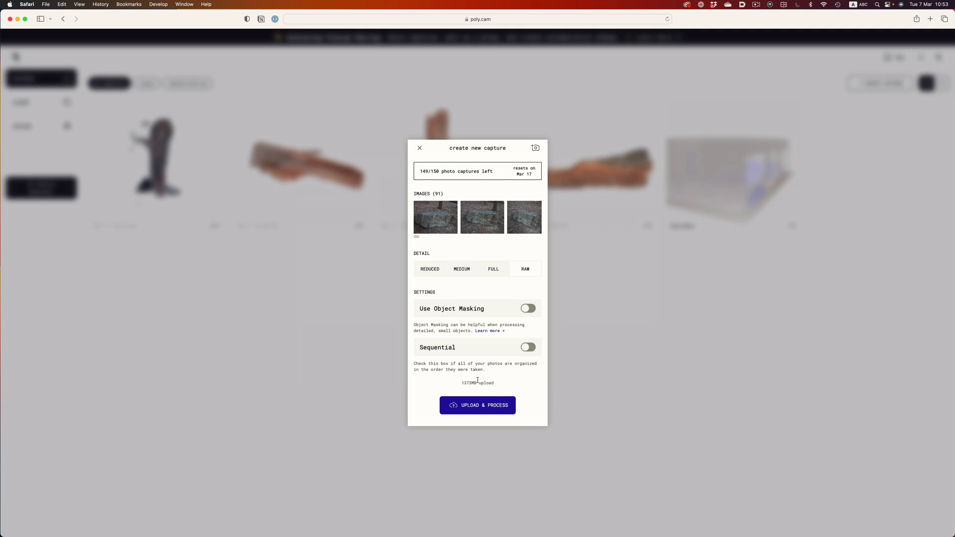
- Upload and process the 91-photo rock capture
{"action": "left_click", "coordinate": [482, 410]}
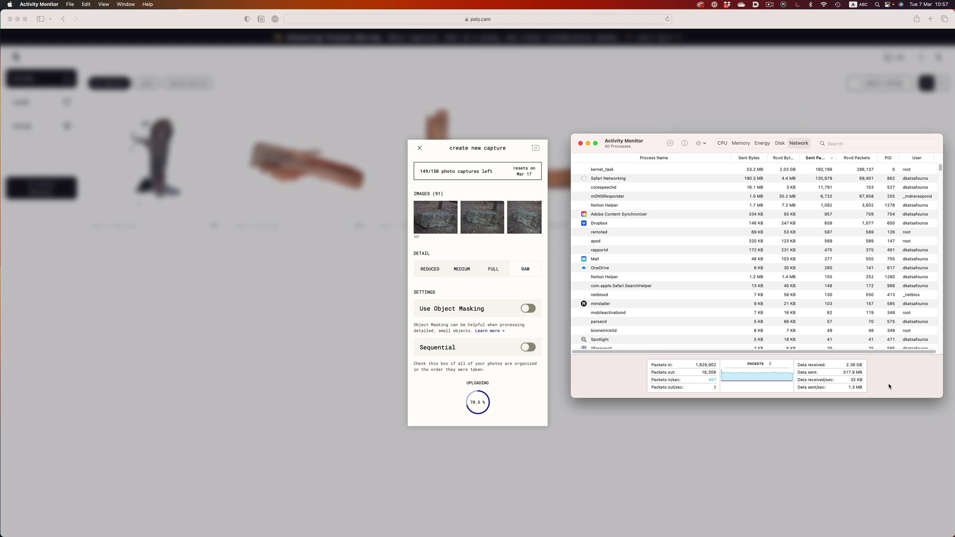
- Check Safari Networking's sent data in Activity Monitor's Network tab
{"action": "left_click", "coordinate": [702, 179]}
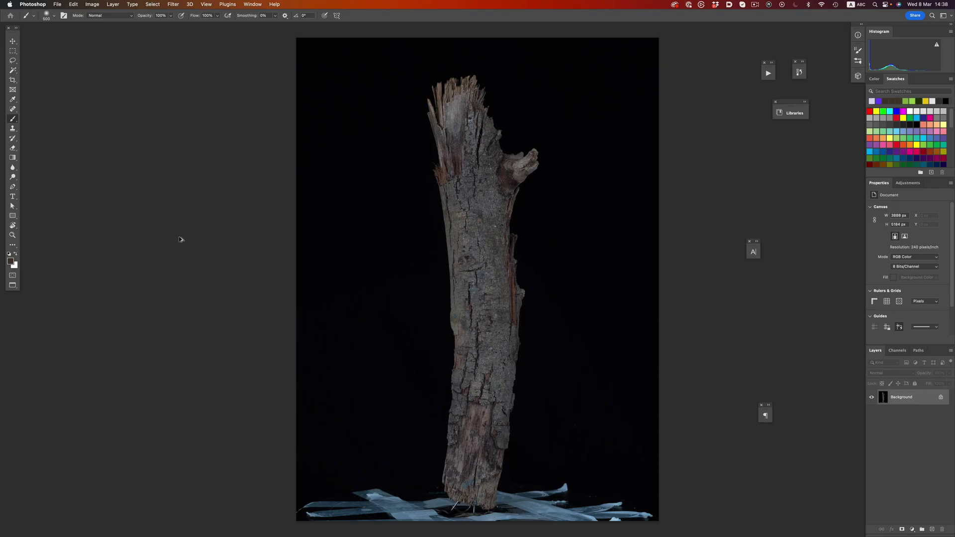
- Bring up Photoshop's Image Size dialog for the stick photo with Cmd+Option+I
{"action": "key", "text": "super+alt+i"}
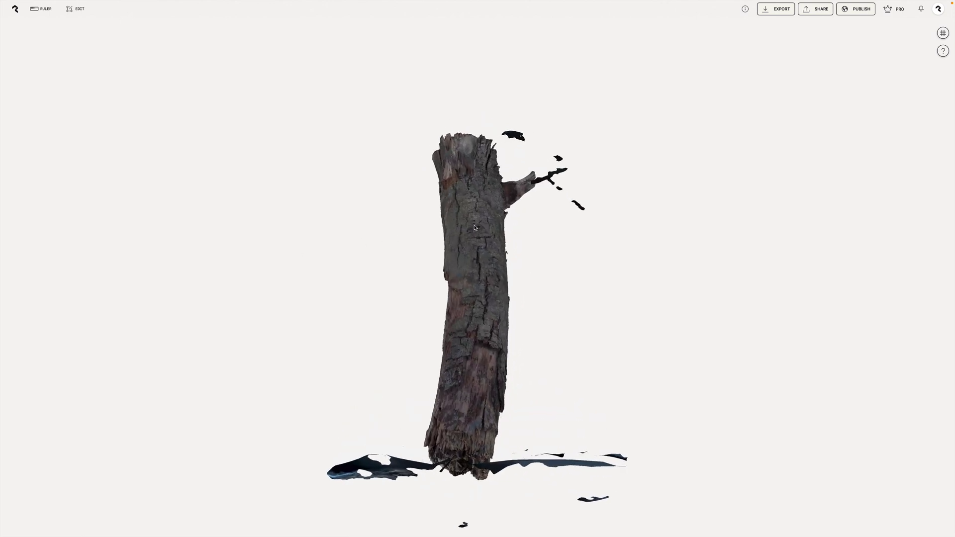
{"action": "scroll", "coordinate": [474, 228], "scroll_direction": "up", "scroll_amount": 3}
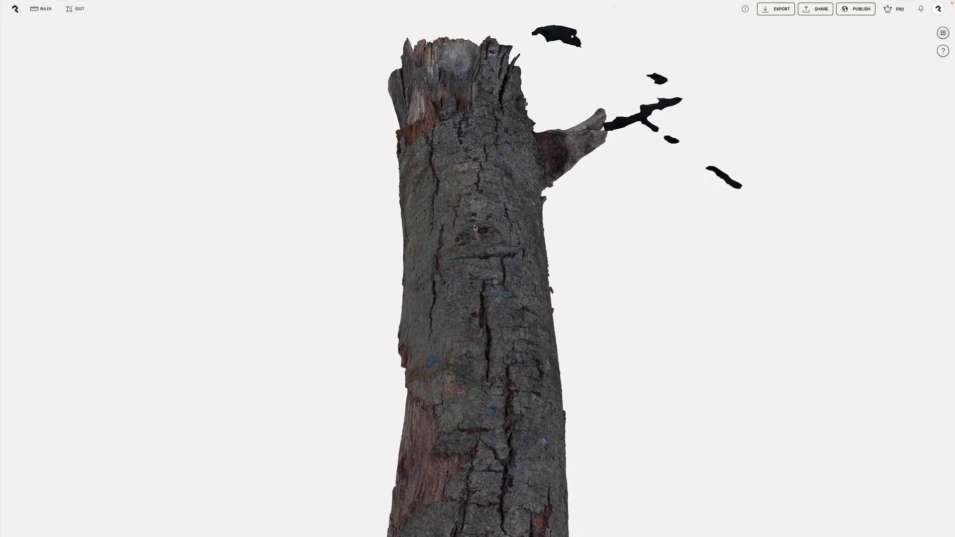
{"action": "scroll", "coordinate": [474, 228], "scroll_direction": "up", "scroll_amount": 5}
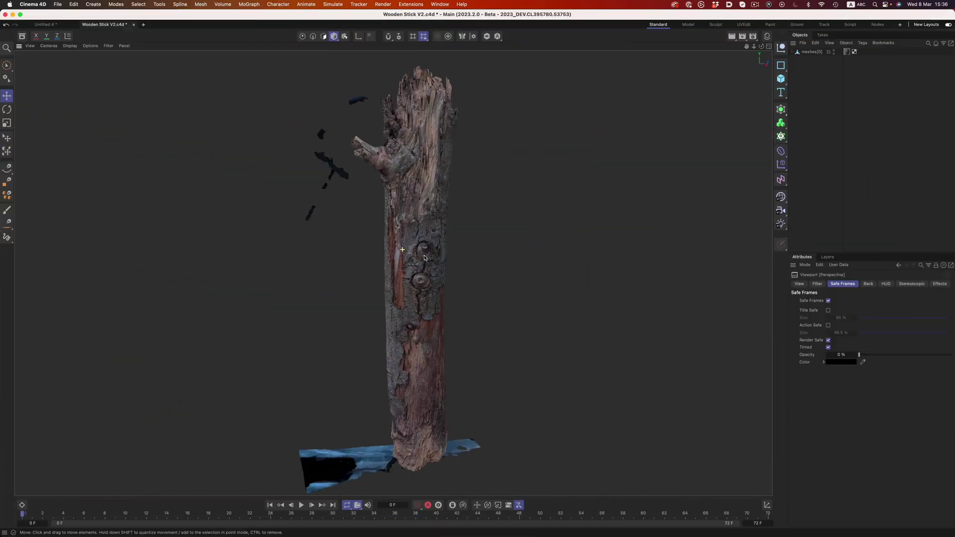
- Switch the viewport to untextured grey shading and orbit around all sides of the stick trunk
{"action": "left_click_drag", "start_coordinate": [424, 257], "coordinate": [397, 259], "text": "alt"}
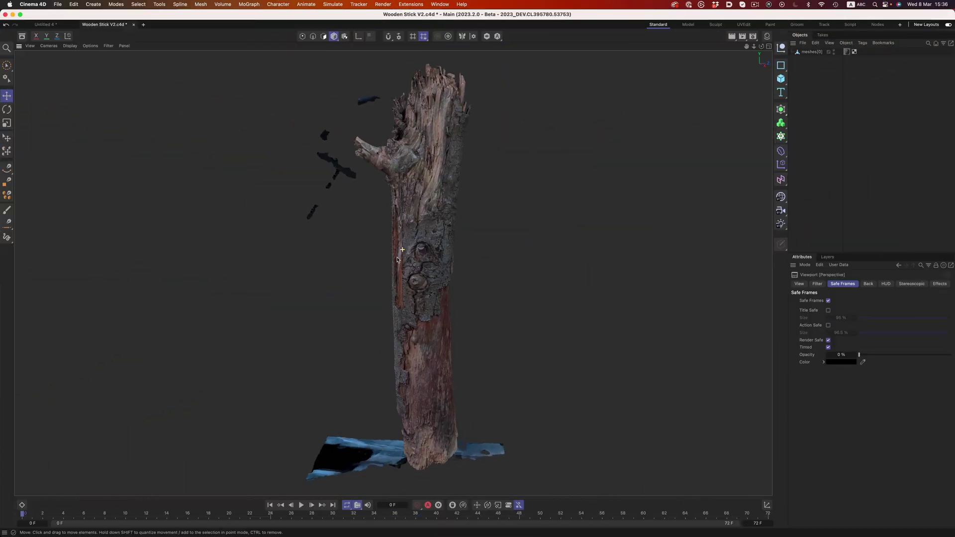
{"action": "key", "text": "n"}
{"action": "key", "text": "c"}
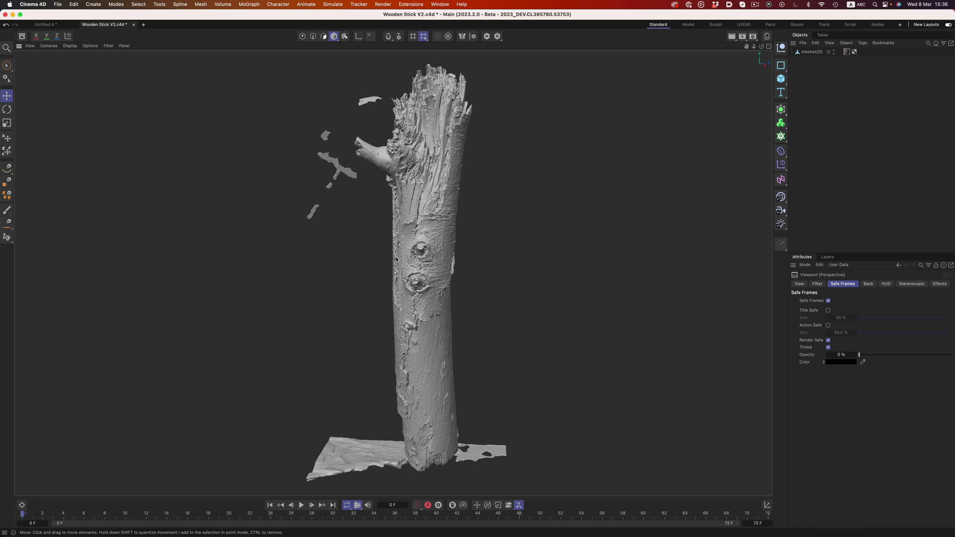
{"action": "scroll", "coordinate": [450, 328], "scroll_direction": "up", "scroll_amount": 6}
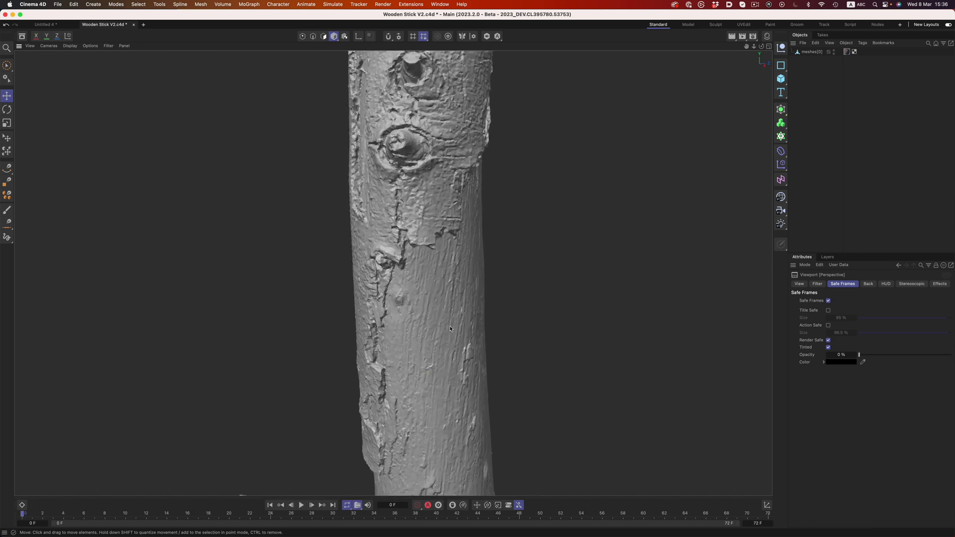
{"action": "left_click_drag", "start_coordinate": [446, 312], "coordinate": [339, 297], "text": "alt"}
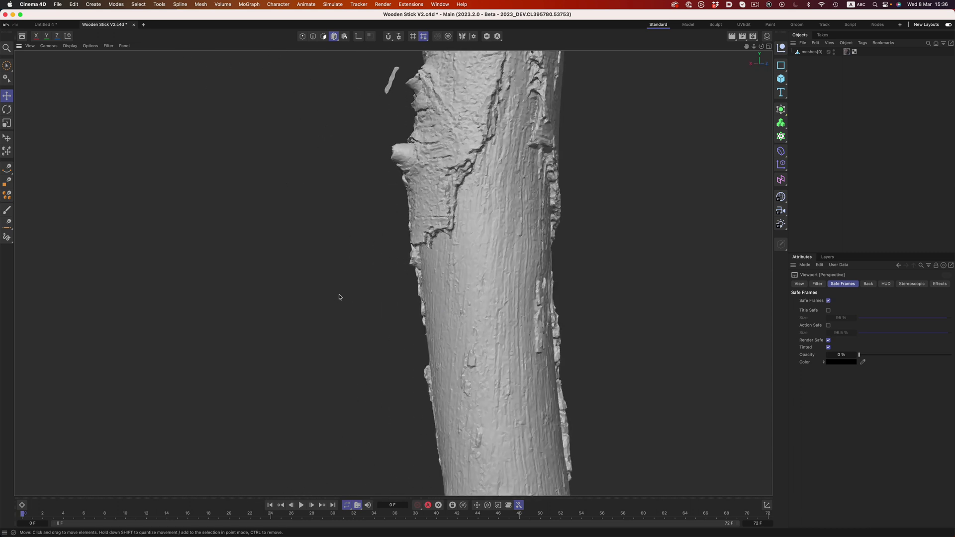
{"action": "left_click_drag", "start_coordinate": [443, 163], "coordinate": [440, 215], "text": "alt"}
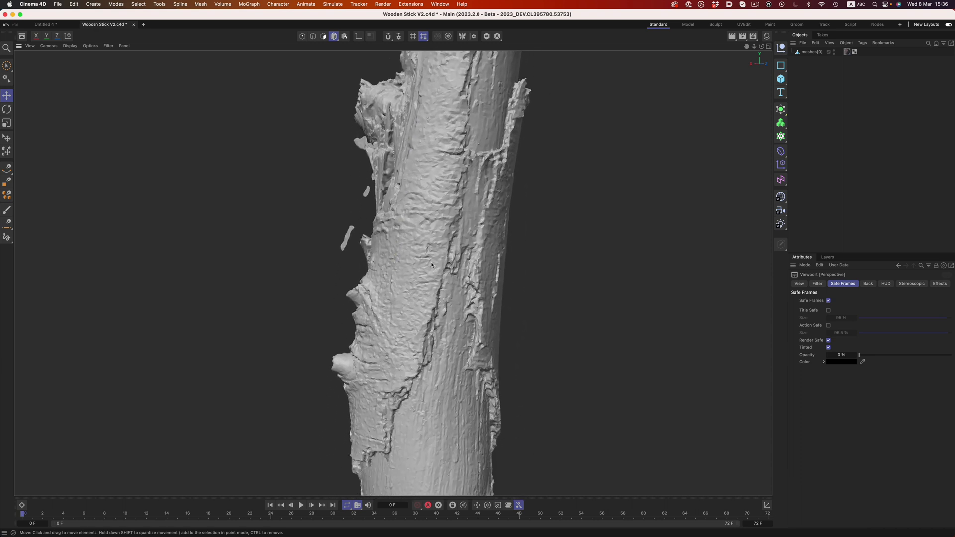
{"action": "left_click_drag", "start_coordinate": [381, 264], "coordinate": [359, 187], "text": "alt"}
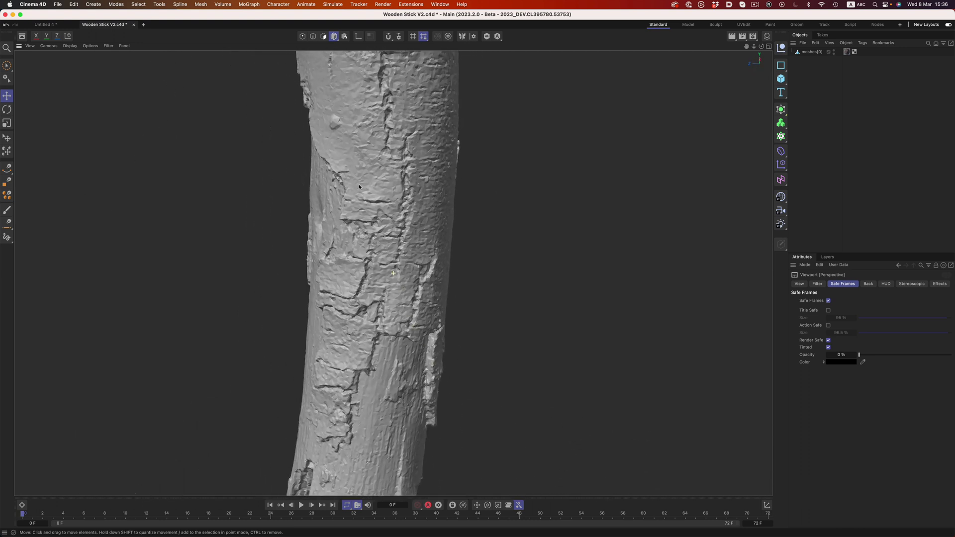
{"action": "left_click_drag", "start_coordinate": [375, 223], "coordinate": [429, 212], "text": "alt"}
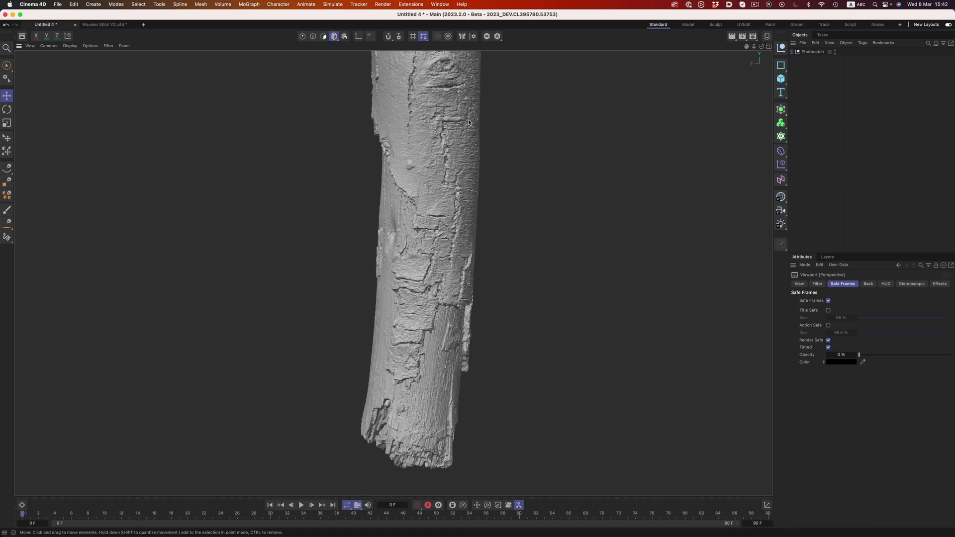
- Orbit the Photocatch trunk to inspect its knotted side from several angles
{"action": "left_click_drag", "start_coordinate": [469, 121], "coordinate": [350, 116], "text": "alt"}
{"action": "left_click_drag", "start_coordinate": [484, 147], "coordinate": [403, 272], "text": "alt"}
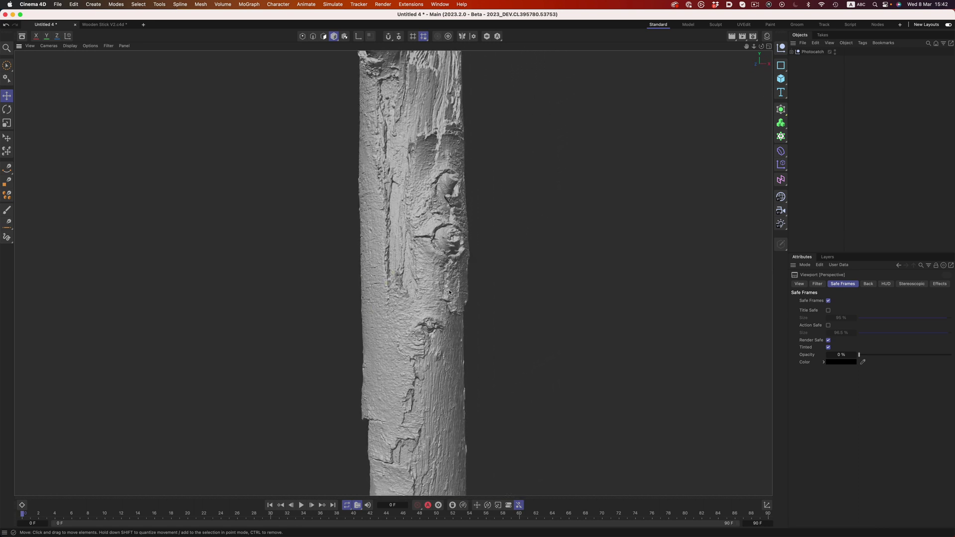
{"action": "left_click_drag", "start_coordinate": [449, 292], "coordinate": [425, 258], "text": "alt"}
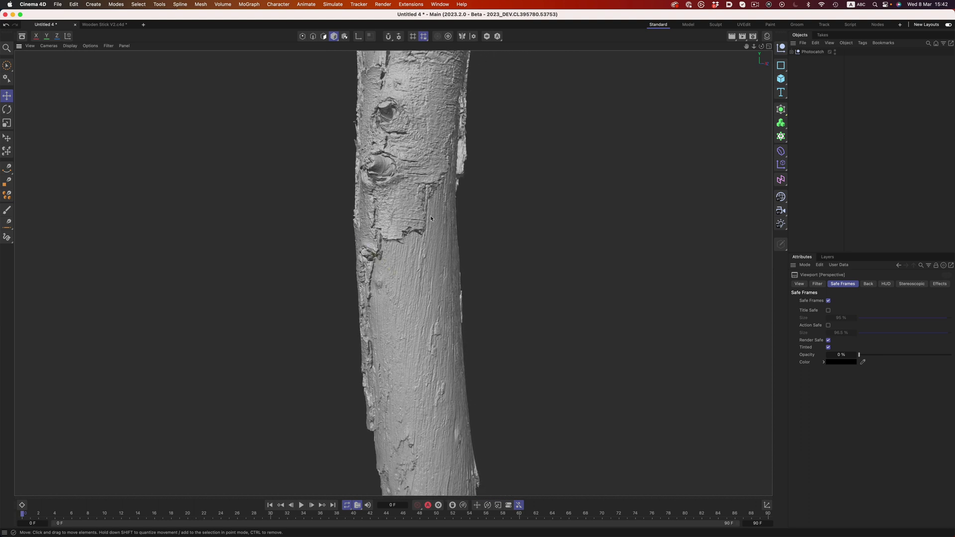
{"action": "left_click_drag", "start_coordinate": [439, 178], "coordinate": [315, 187], "text": "alt"}
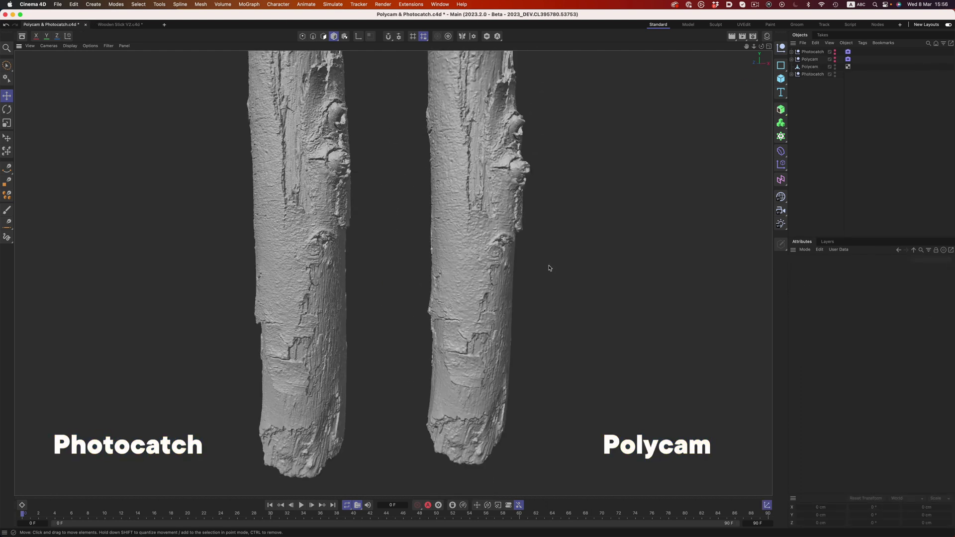
- Orbit, tilt and move in on both trunks to compare broken tops and knots
{"action": "left_click_drag", "start_coordinate": [543, 271], "coordinate": [393, 267], "text": "alt"}
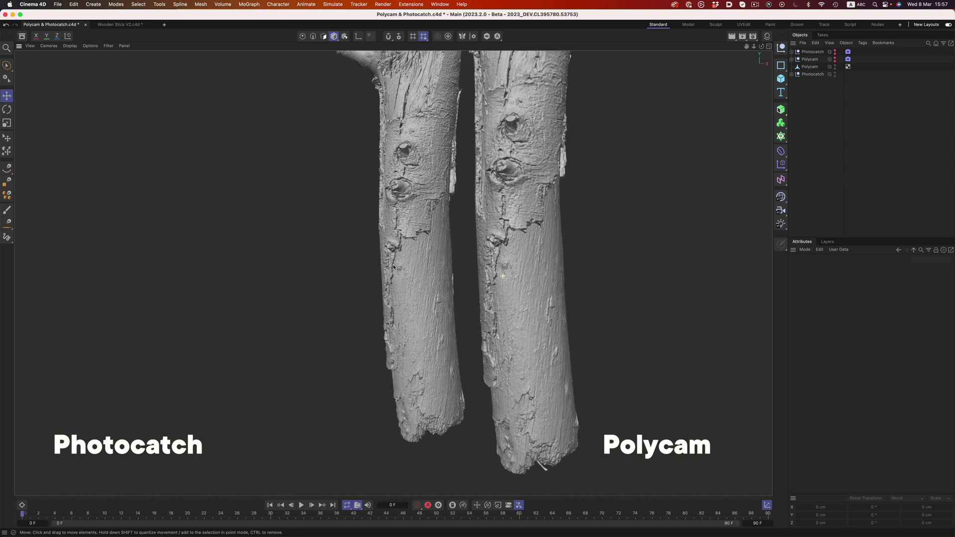
{"action": "left_click_drag", "start_coordinate": [514, 131], "coordinate": [543, 298], "text": "alt"}
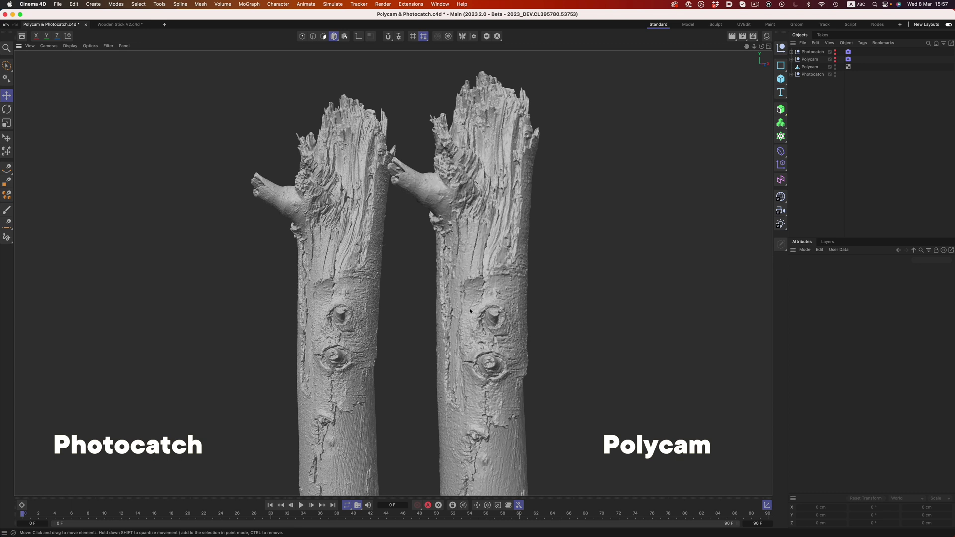
{"action": "left_click_drag", "start_coordinate": [470, 311], "coordinate": [461, 294], "text": "alt"}
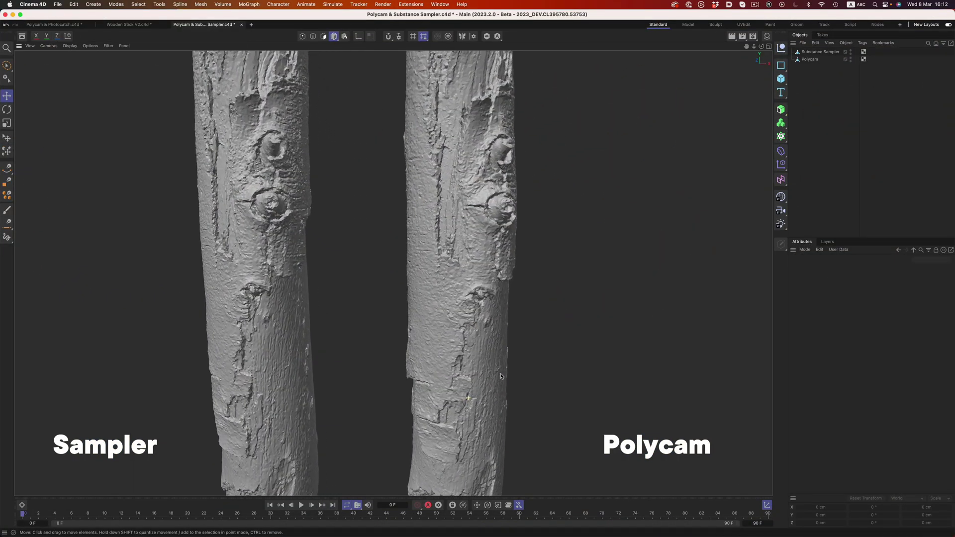
- Orbit and tilt the Sampler and Polycam sticks to compare bottom ends and knotted tops
{"action": "middle_click_drag", "start_coordinate": [474, 364], "coordinate": [538, 262], "text": "alt"}
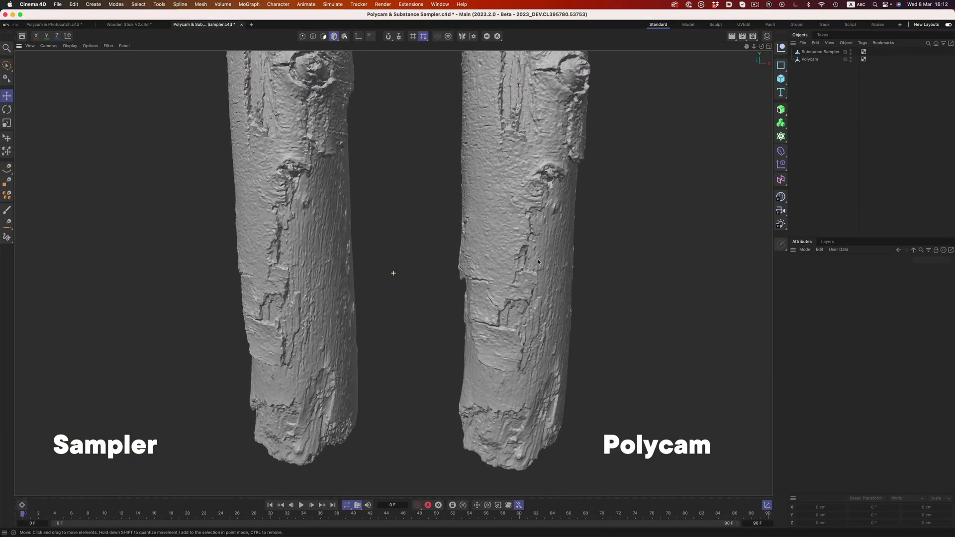
{"action": "mouse_move", "coordinate": [537, 274]}
{"action": "left_mouse_down", "text": "alt"}
{"action": "mouse_move", "coordinate": [568, 264]}
{"action": "mouse_move", "coordinate": [524, 280]}
{"action": "left_mouse_up", "text": "alt"}
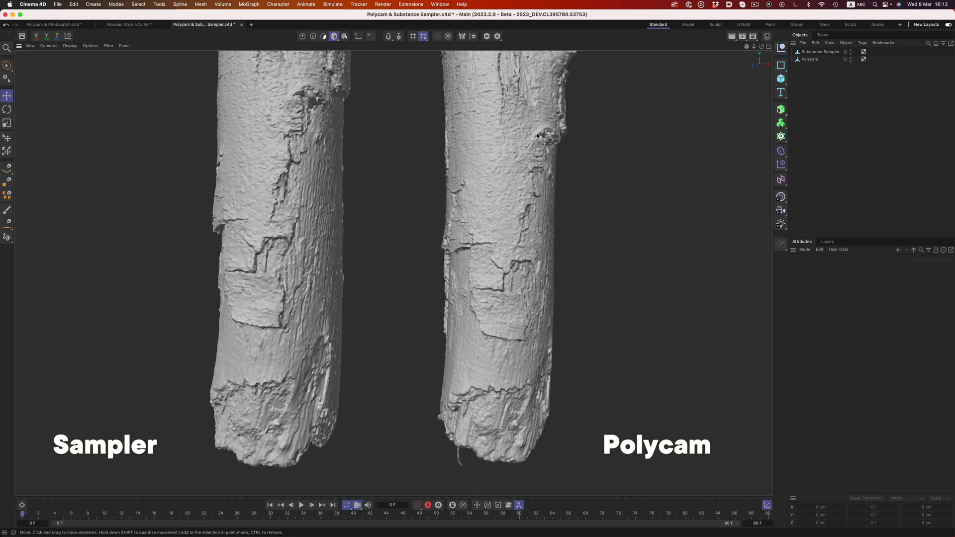
{"action": "left_click_drag", "start_coordinate": [537, 136], "coordinate": [523, 158], "text": "alt"}
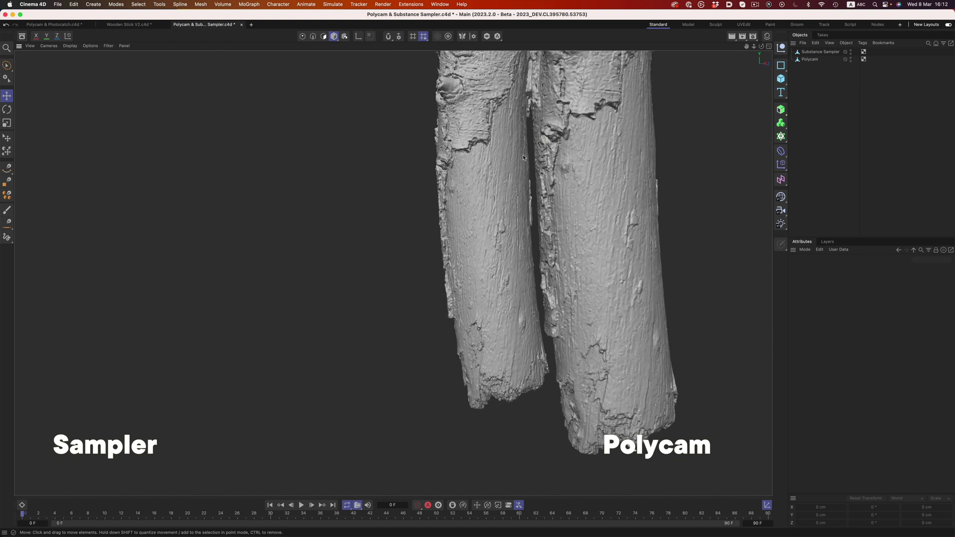
{"action": "left_click_drag", "start_coordinate": [584, 149], "coordinate": [569, 335], "text": "alt"}
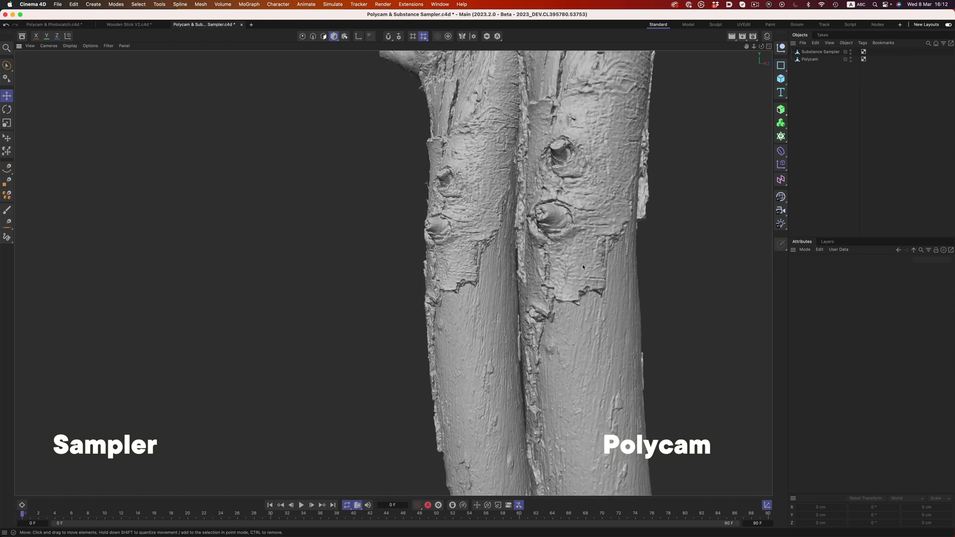
{"action": "left_click_drag", "start_coordinate": [587, 109], "coordinate": [540, 284], "text": "alt"}
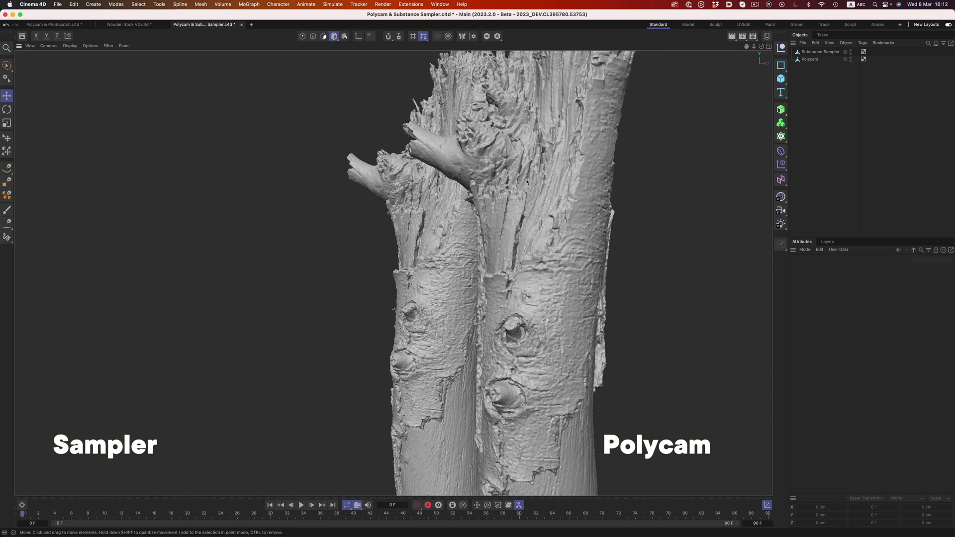
{"action": "left_click_drag", "start_coordinate": [527, 182], "coordinate": [569, 184], "text": "alt"}
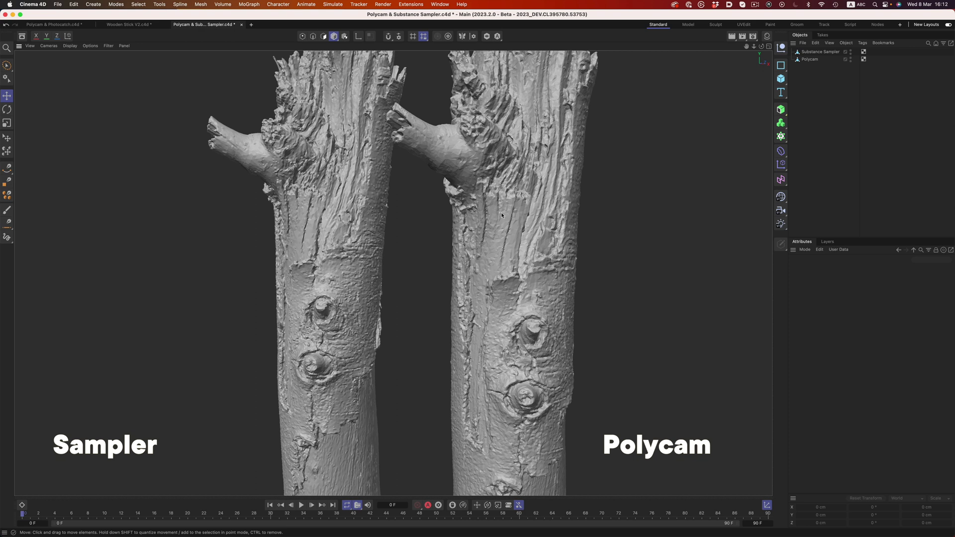
- Pull back and rotate both logs to compare branch stubs along their full length
{"action": "left_click_drag", "start_coordinate": [501, 215], "coordinate": [497, 223], "text": "alt"}
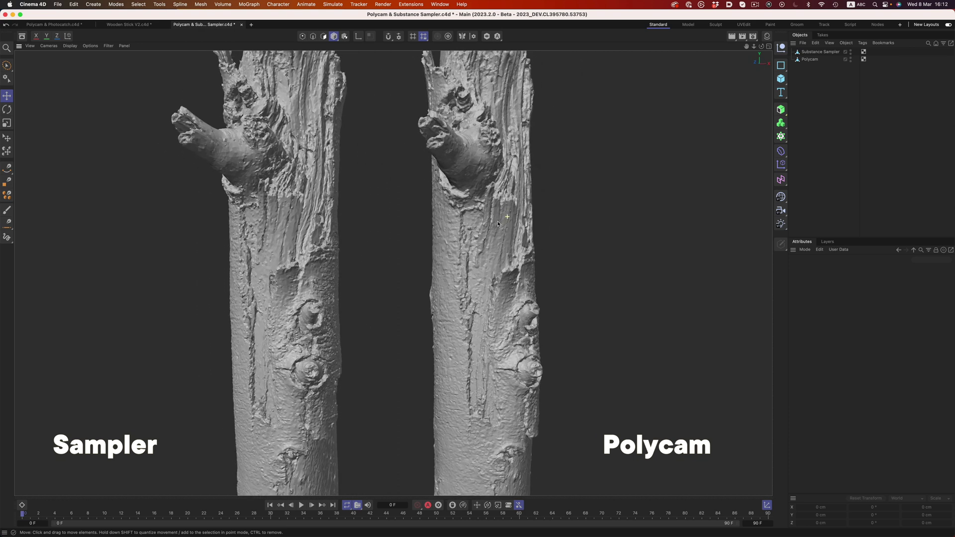
{"action": "right_click_drag", "start_coordinate": [497, 224], "coordinate": [468, 239], "text": "alt"}
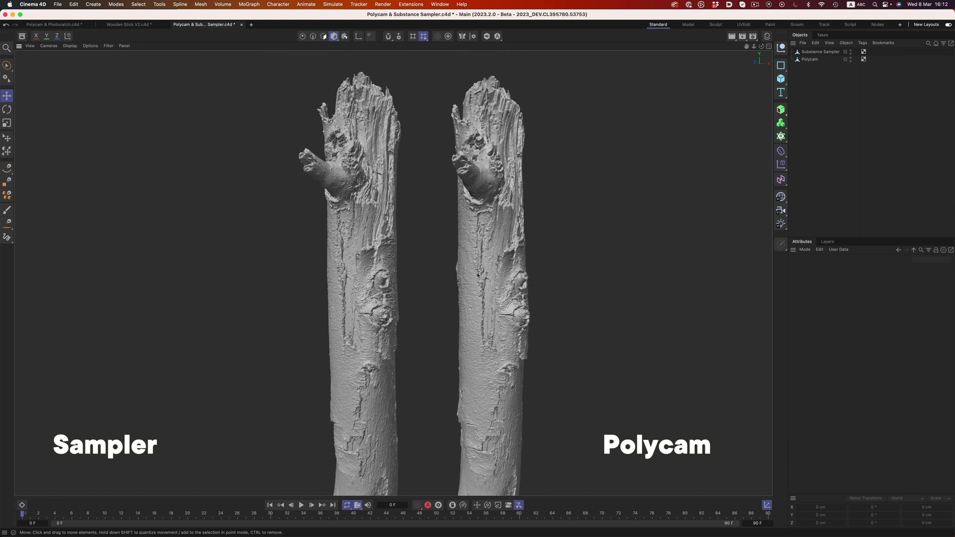
{"action": "right_click_drag", "start_coordinate": [477, 274], "coordinate": [461, 257], "text": "alt"}
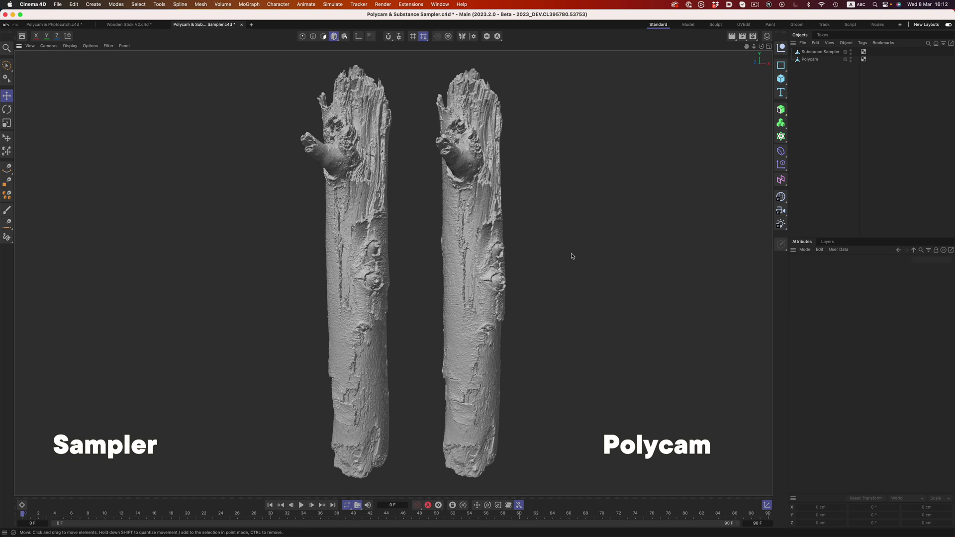
{"action": "left_click_drag", "start_coordinate": [449, 235], "coordinate": [492, 238], "text": "alt"}
{"action": "scroll", "coordinate": [482, 244], "scroll_direction": "up", "scroll_amount": 10}
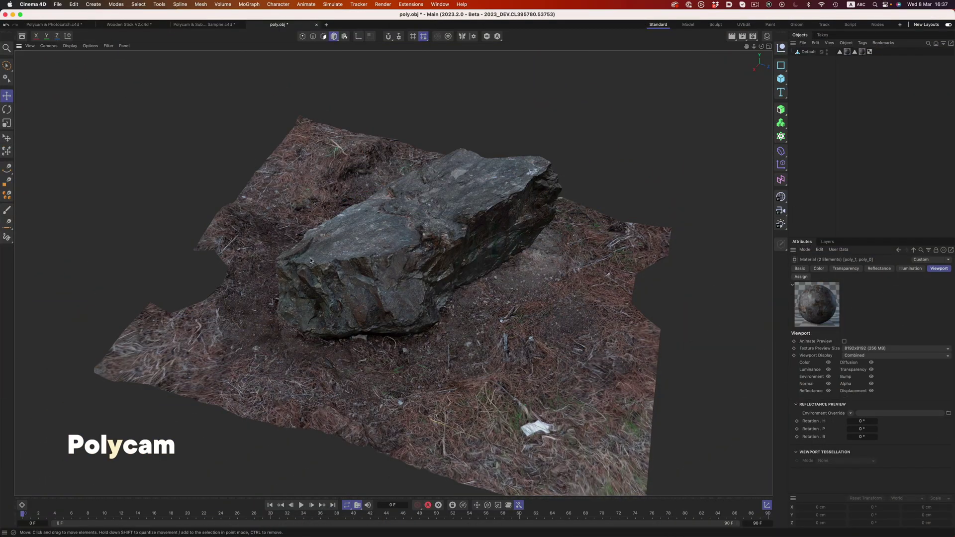
- Orbit and zoom over the grey Polycam rock mesh to inspect its cracked ridge
{"action": "left_click_drag", "start_coordinate": [383, 263], "coordinate": [386, 228], "text": "alt"}
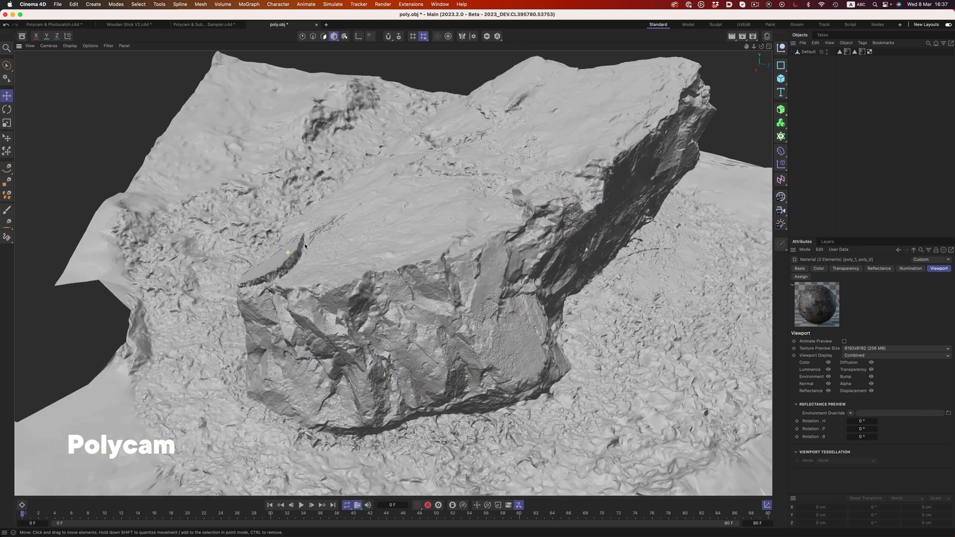
{"action": "scroll", "coordinate": [285, 275], "scroll_direction": "down", "scroll_amount": 10}
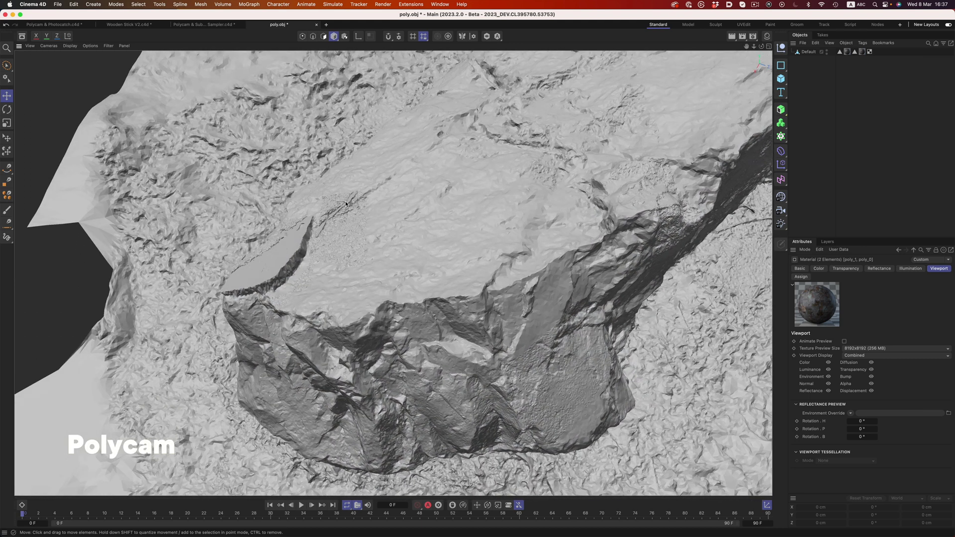
{"action": "left_click_drag", "start_coordinate": [344, 194], "coordinate": [395, 246], "text": "alt"}
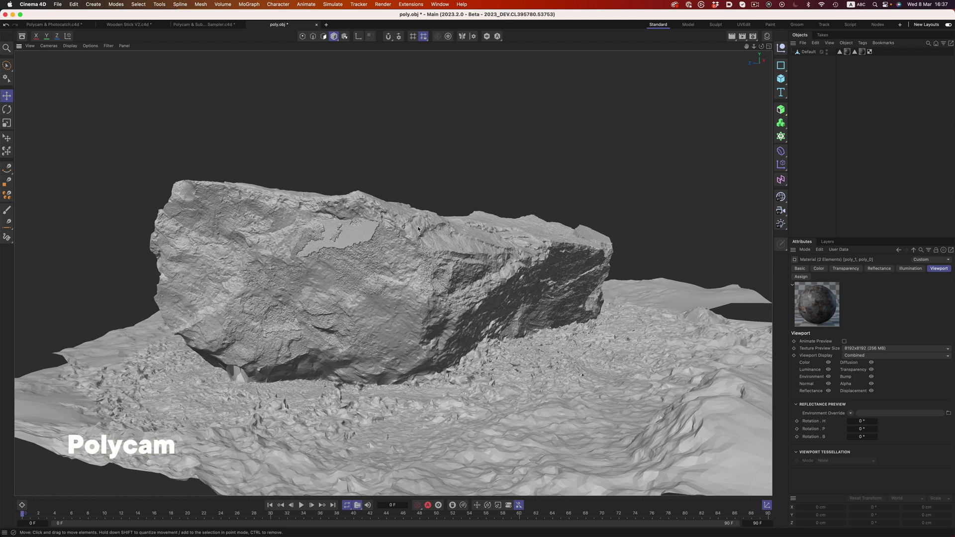
{"action": "right_click_drag", "start_coordinate": [349, 275], "coordinate": [402, 230], "text": "alt"}
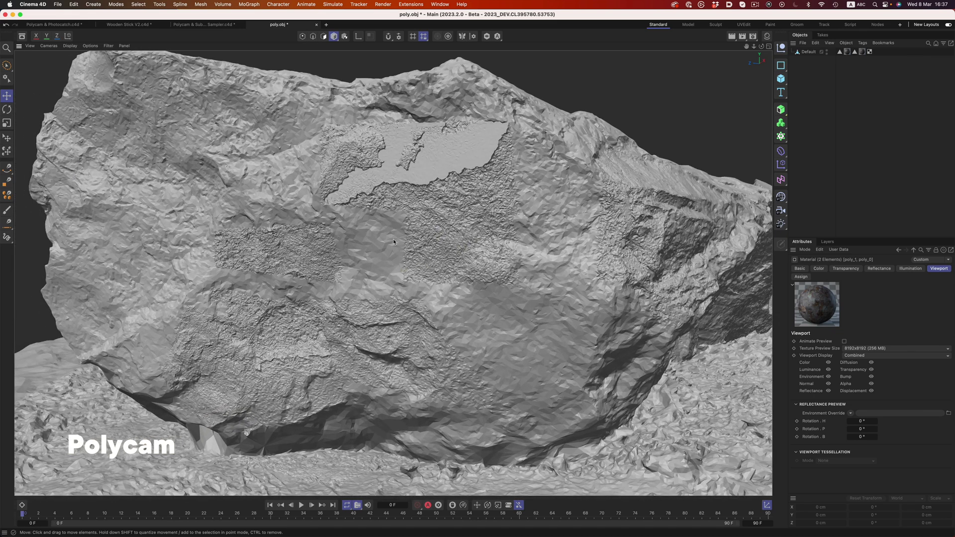
{"action": "left_click_drag", "start_coordinate": [548, 179], "coordinate": [429, 321], "text": "alt"}
{"action": "scroll", "coordinate": [410, 262], "scroll_direction": "up", "scroll_amount": 6}
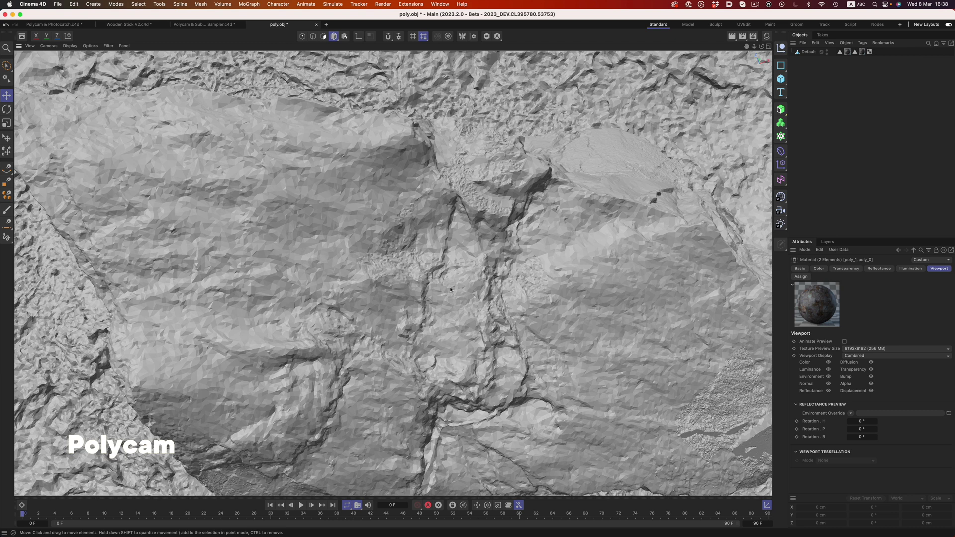
{"action": "left_click_drag", "start_coordinate": [530, 303], "coordinate": [335, 170], "text": "alt"}
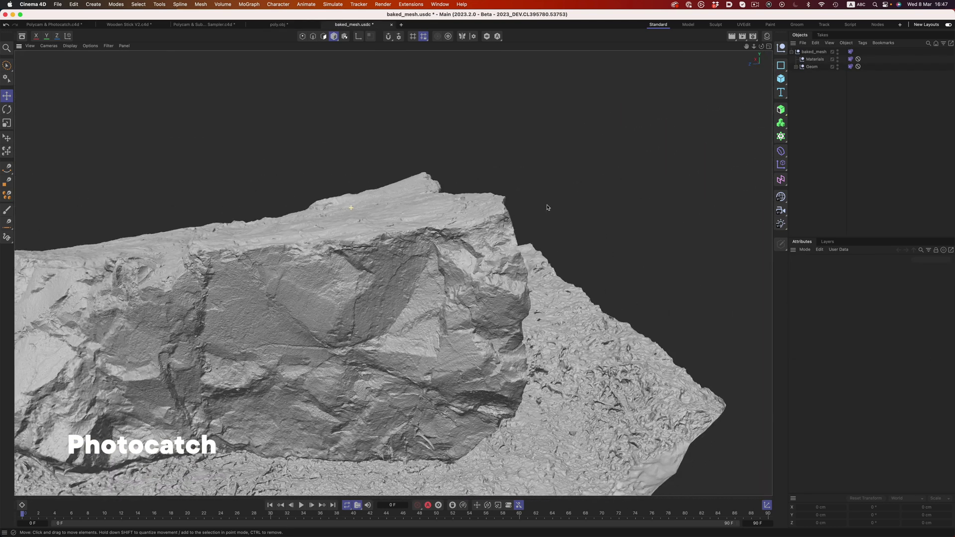
- Orbit and zoom around the Photocatch rock mesh to inspect it and the ground from several angles
{"action": "left_click_drag", "start_coordinate": [547, 208], "coordinate": [406, 258], "text": "alt"}
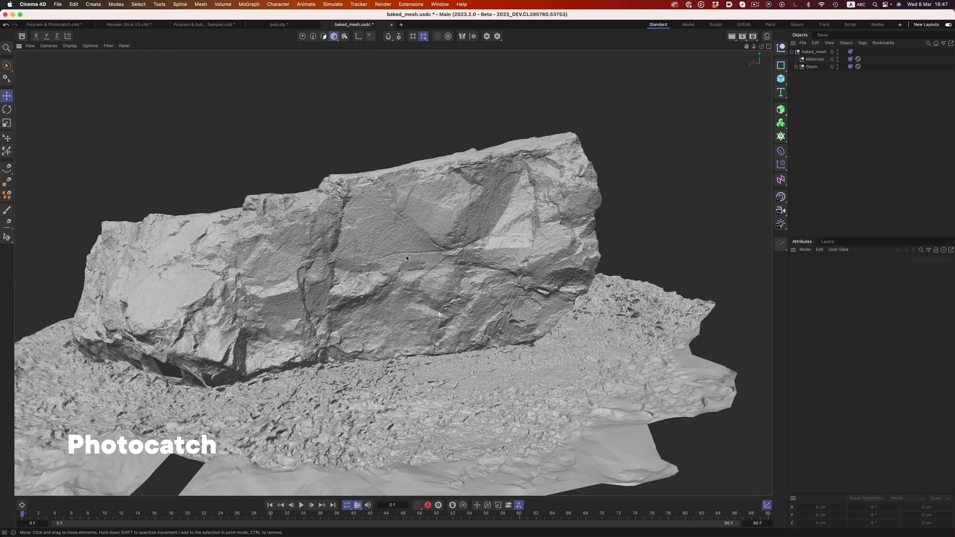
{"action": "left_click_drag", "start_coordinate": [570, 195], "coordinate": [499, 225], "text": "alt"}
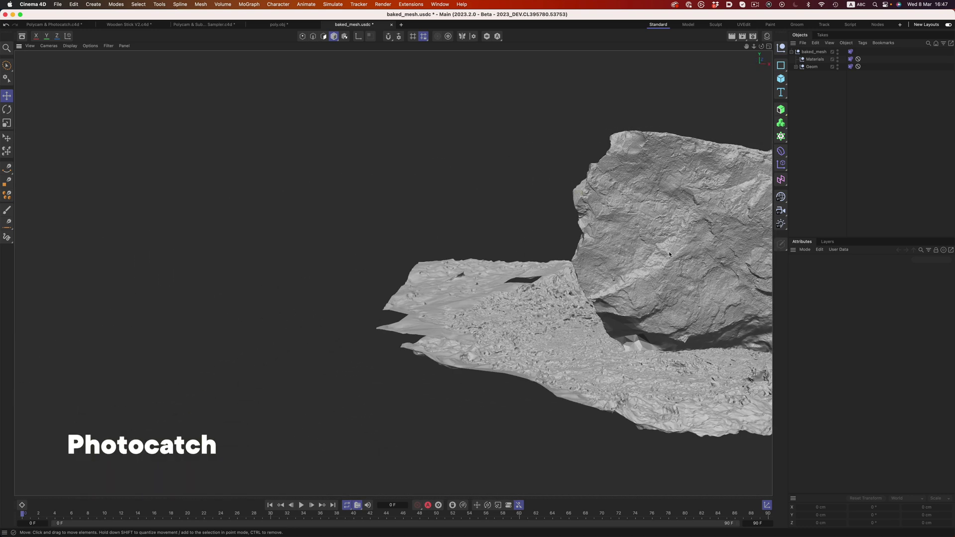
{"action": "left_click_drag", "start_coordinate": [669, 254], "coordinate": [444, 270], "text": "alt"}
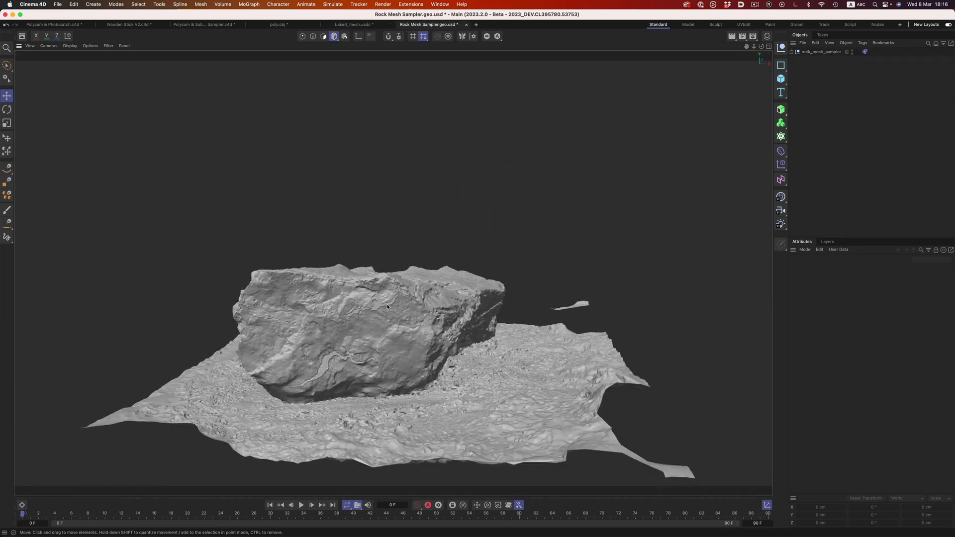
{"action": "scroll", "coordinate": [388, 307], "scroll_direction": "up", "scroll_amount": 5}
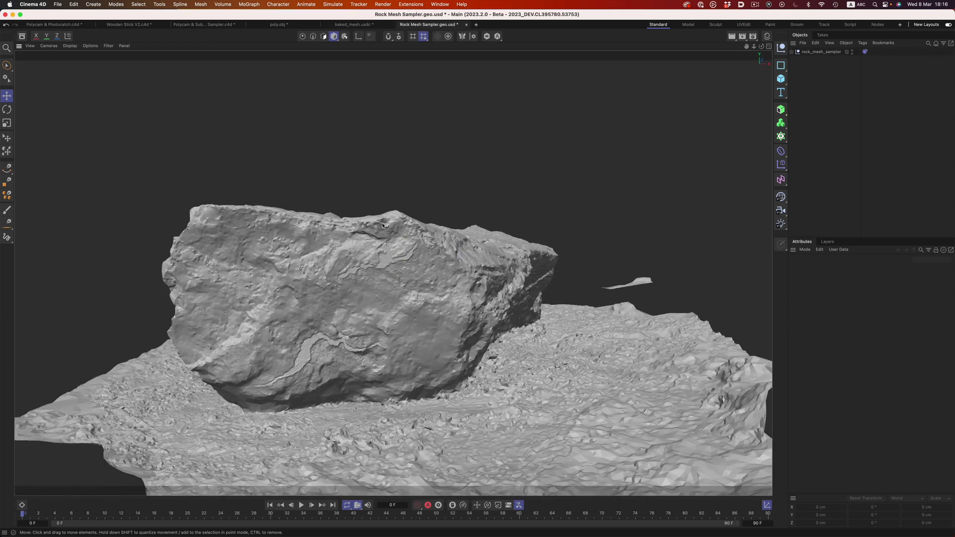
{"action": "left_click_drag", "start_coordinate": [374, 219], "coordinate": [363, 191], "text": "alt"}
{"action": "scroll", "coordinate": [525, 195], "scroll_direction": "down", "scroll_amount": 5}
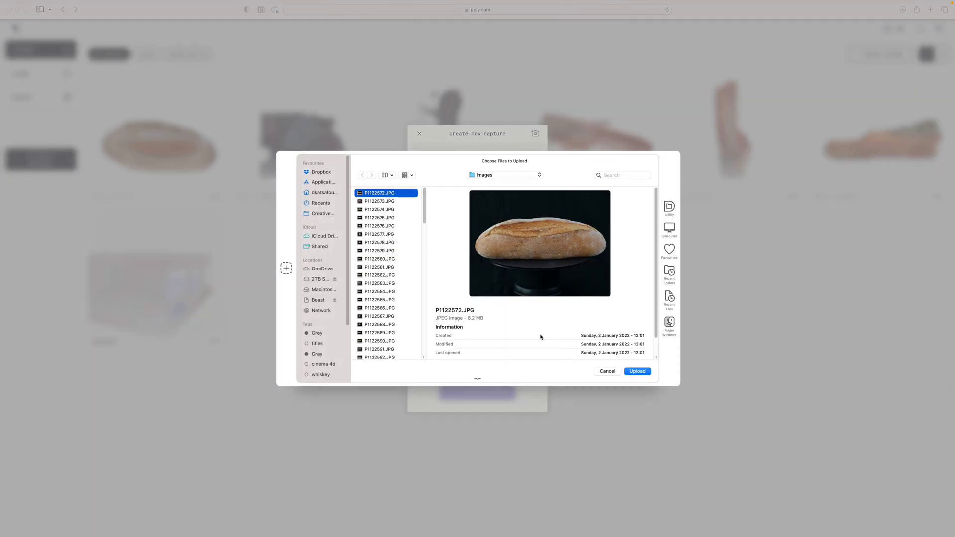
- Select all 120 bread loaf photos and add them to the new capture
{"action": "left_click", "coordinate": [394, 353], "text": "shift"}
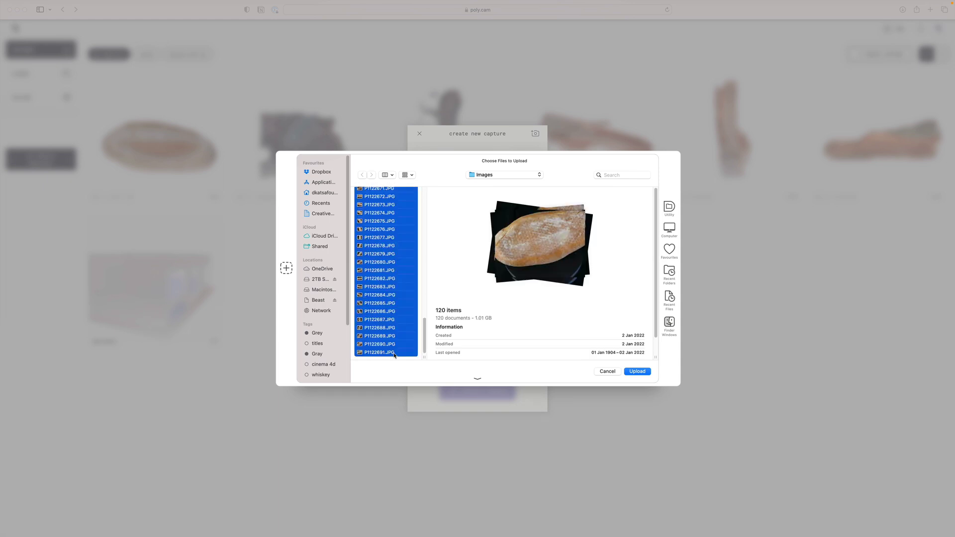
{"action": "left_click", "coordinate": [637, 372]}
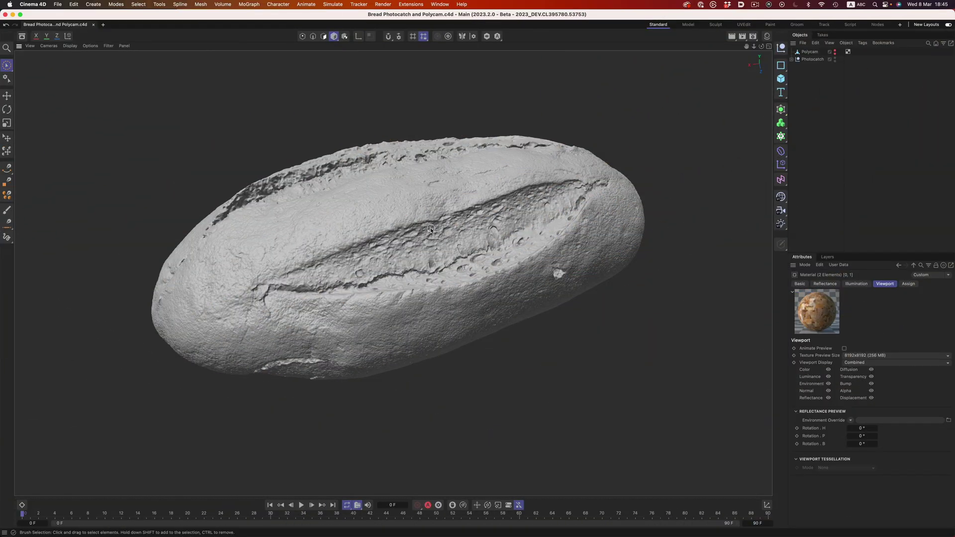
- Show the bread loaf with its photo texture, viewing its dotted underside and scored top
{"action": "left_click_drag", "start_coordinate": [431, 229], "coordinate": [423, 178], "text": "alt"}
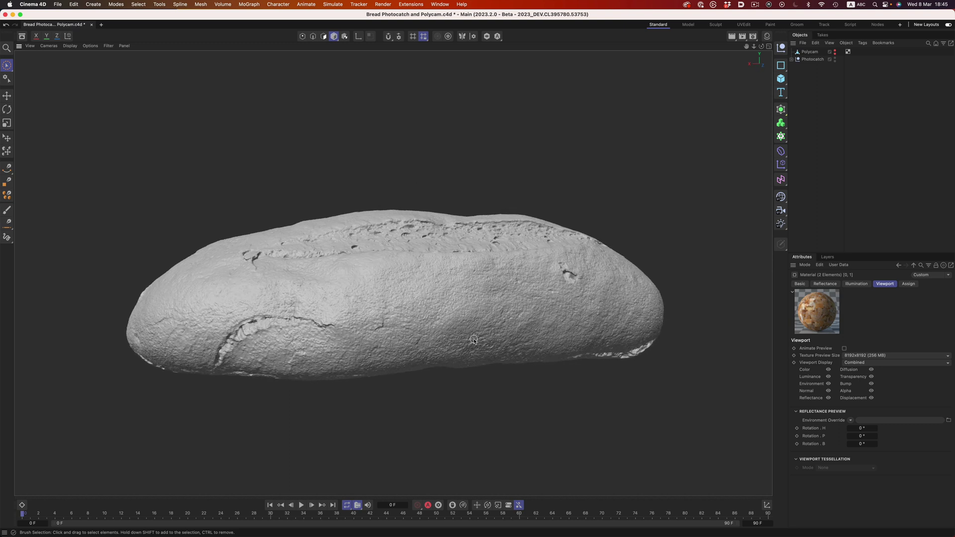
{"action": "left_click_drag", "start_coordinate": [474, 341], "coordinate": [491, 355], "text": "alt"}
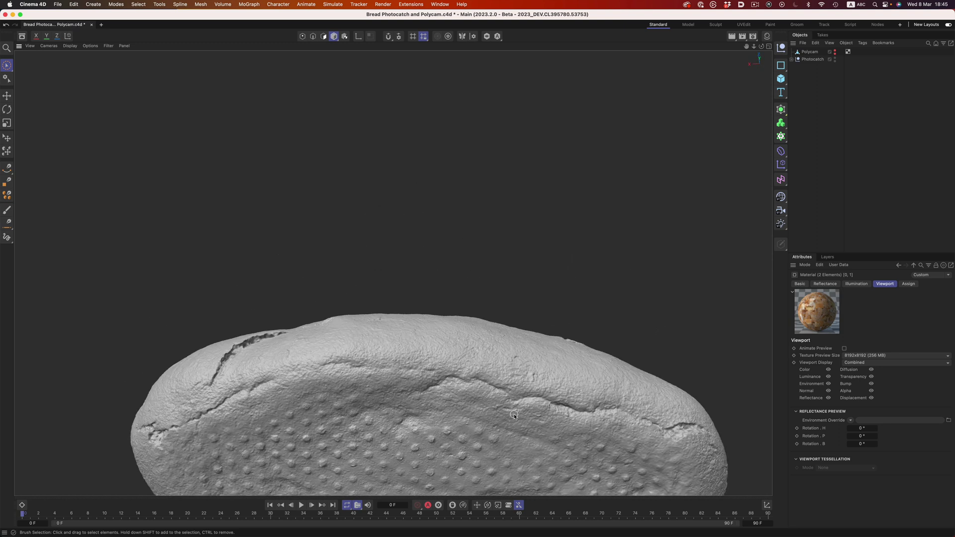
{"action": "left_click_drag", "start_coordinate": [514, 415], "coordinate": [576, 213], "text": "alt"}
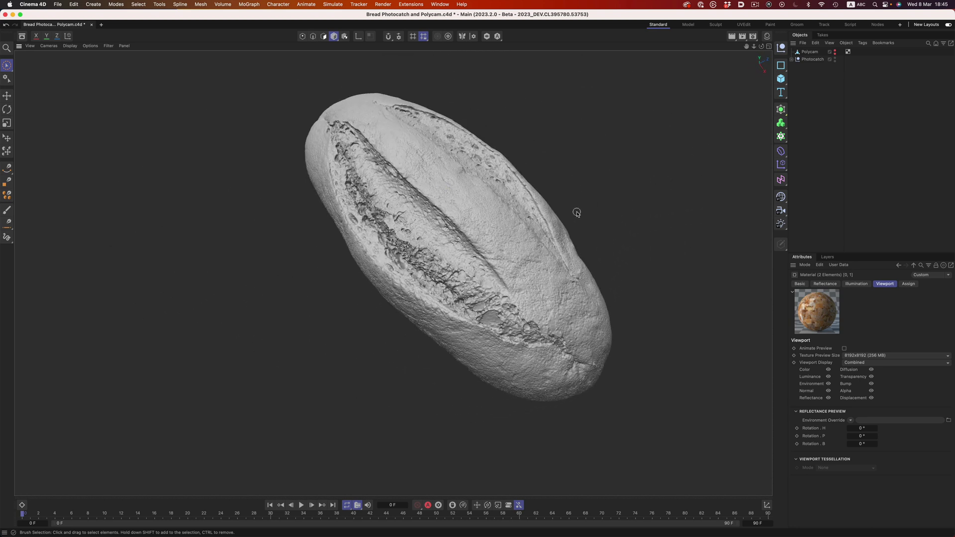
{"action": "key", "text": "a"}
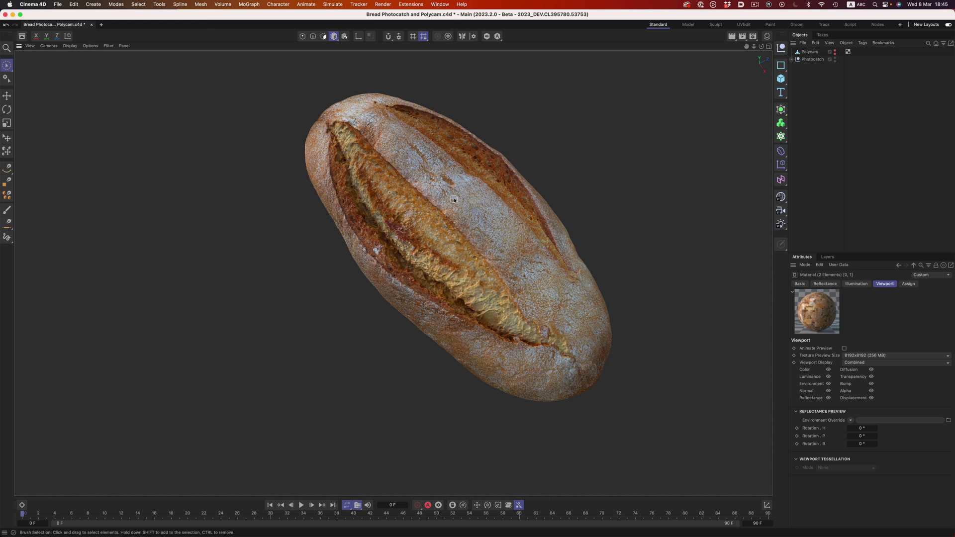
{"action": "left_click_drag", "start_coordinate": [454, 199], "coordinate": [657, 203], "text": "alt"}
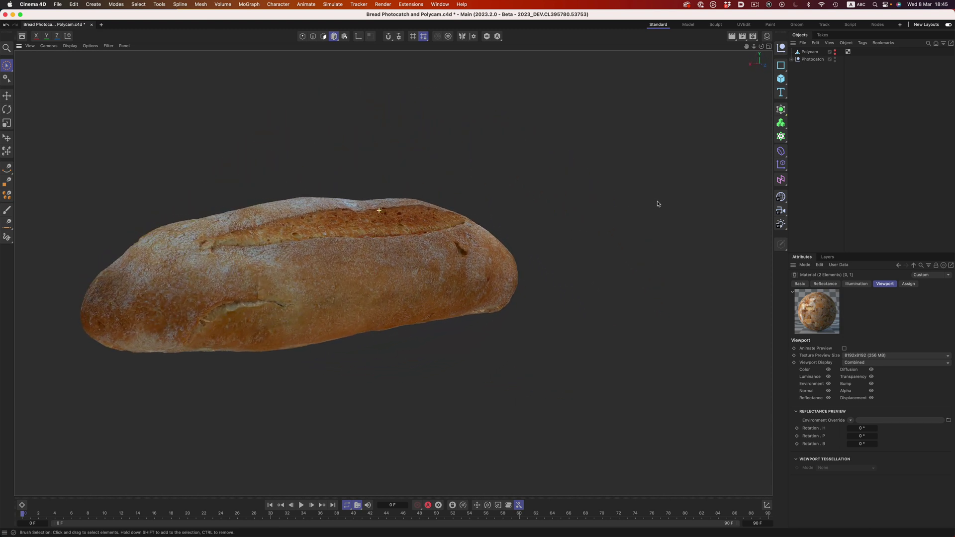
- Make the Polycam bread mesh visible and switch the view to untextured grey shading
{"action": "left_click_drag", "start_coordinate": [404, 252], "coordinate": [528, 209], "text": "alt"}
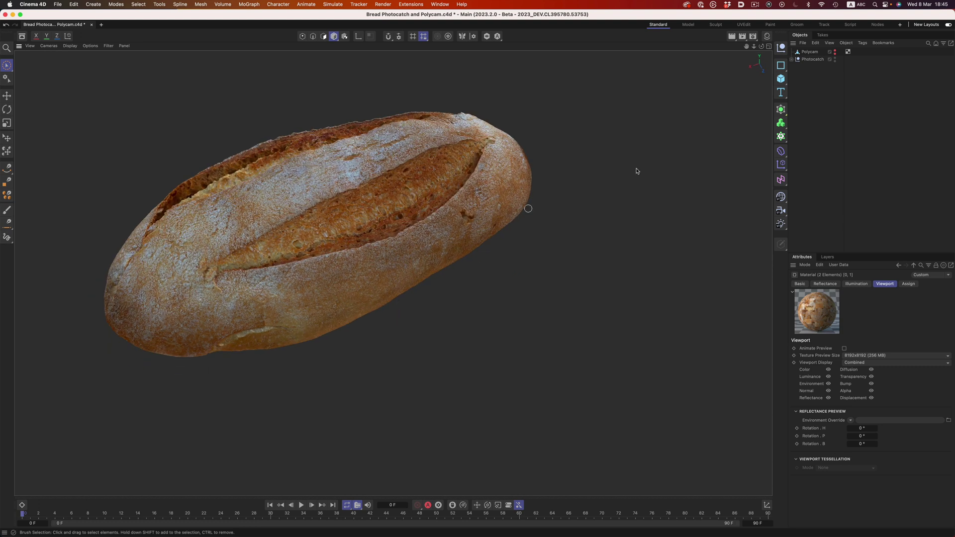
{"action": "left_click", "coordinate": [835, 52]}
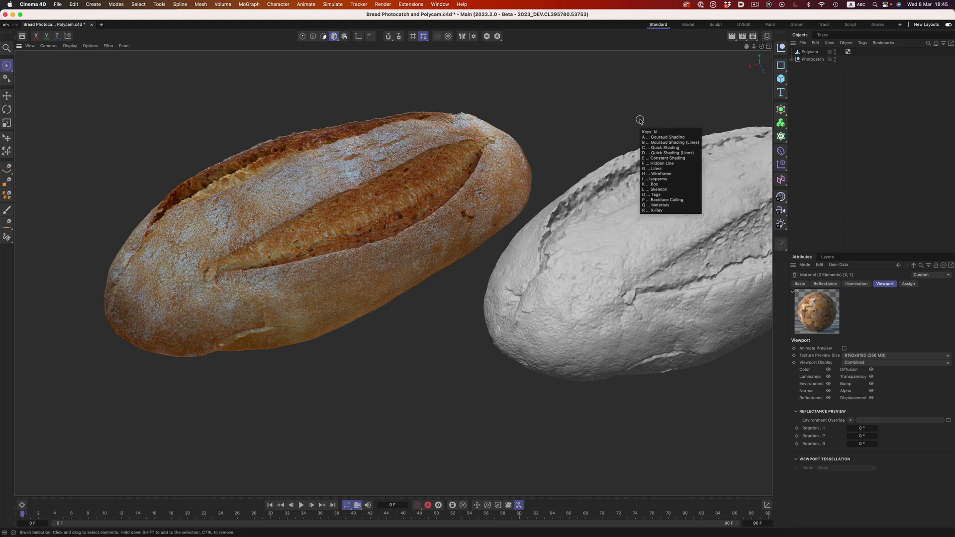
{"action": "key", "text": "c"}
- Orbit and zoom to compare the two grey bread scans side by side
{"action": "left_click_drag", "start_coordinate": [611, 159], "coordinate": [570, 200], "text": "alt"}
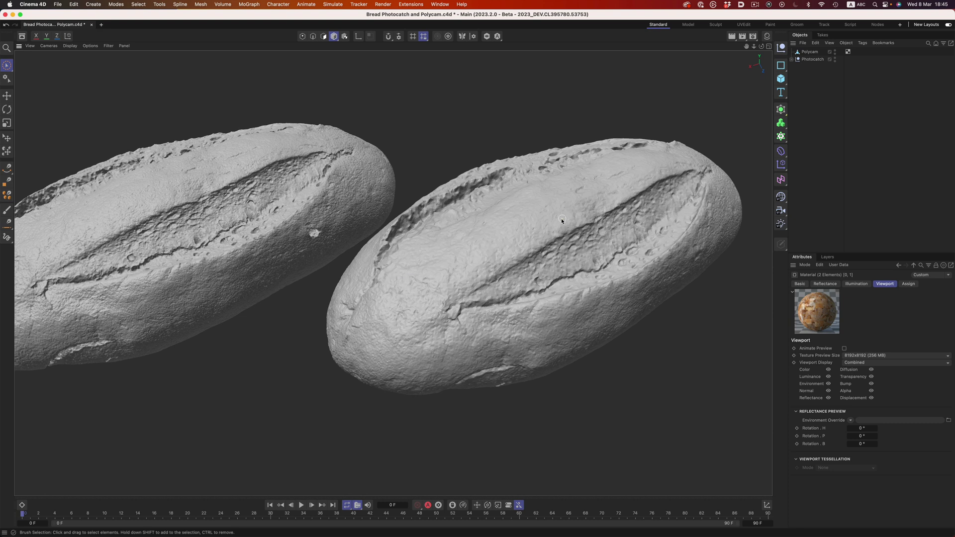
{"action": "right_click_drag", "start_coordinate": [562, 221], "coordinate": [542, 225], "text": "alt"}
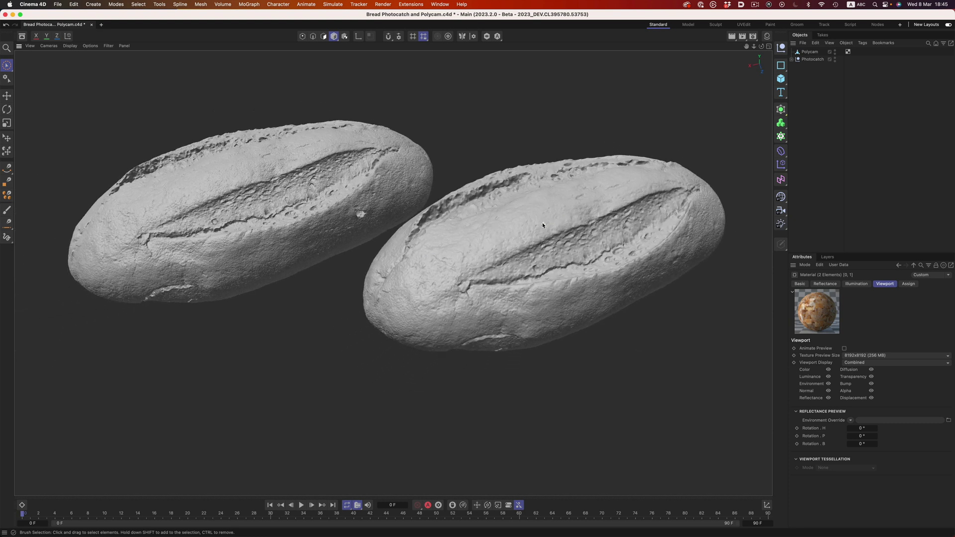
{"action": "left_click_drag", "start_coordinate": [542, 226], "coordinate": [532, 214], "text": "alt"}
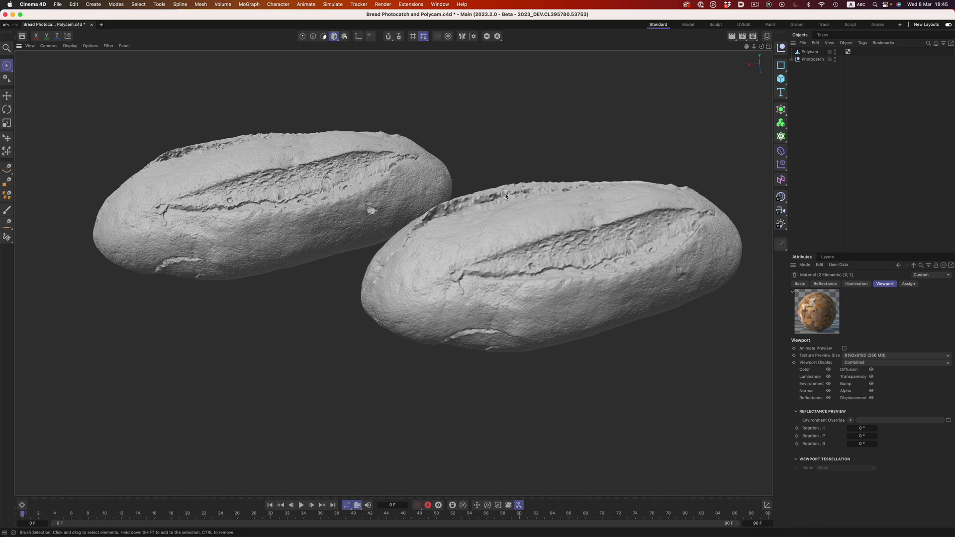
{"action": "mouse_move", "coordinate": [506, 195]}
{"action": "left_mouse_down", "text": "alt"}
{"action": "mouse_move", "coordinate": [667, 213]}
{"action": "mouse_move", "coordinate": [513, 185]}
{"action": "left_mouse_up", "text": "alt"}
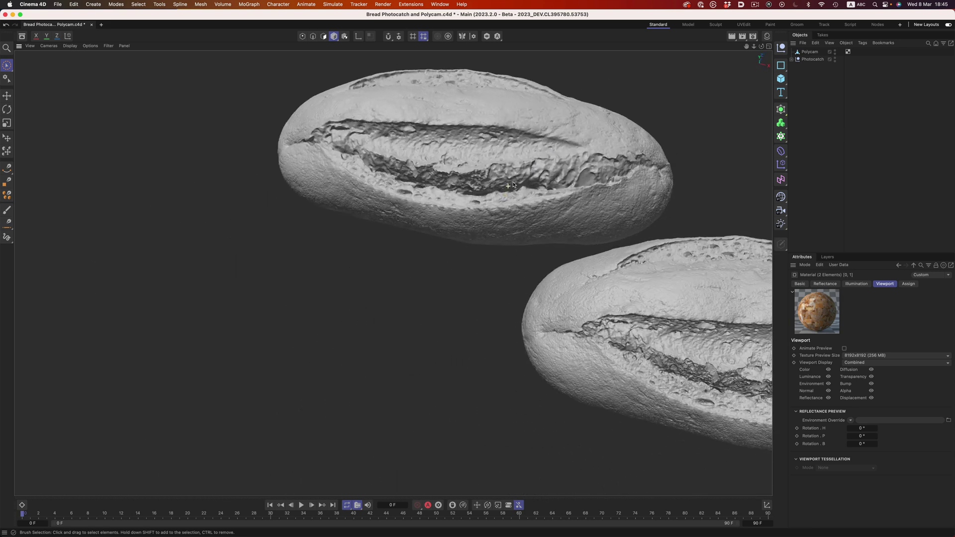
{"action": "scroll", "coordinate": [513, 185], "scroll_direction": "up", "scroll_amount": 3}
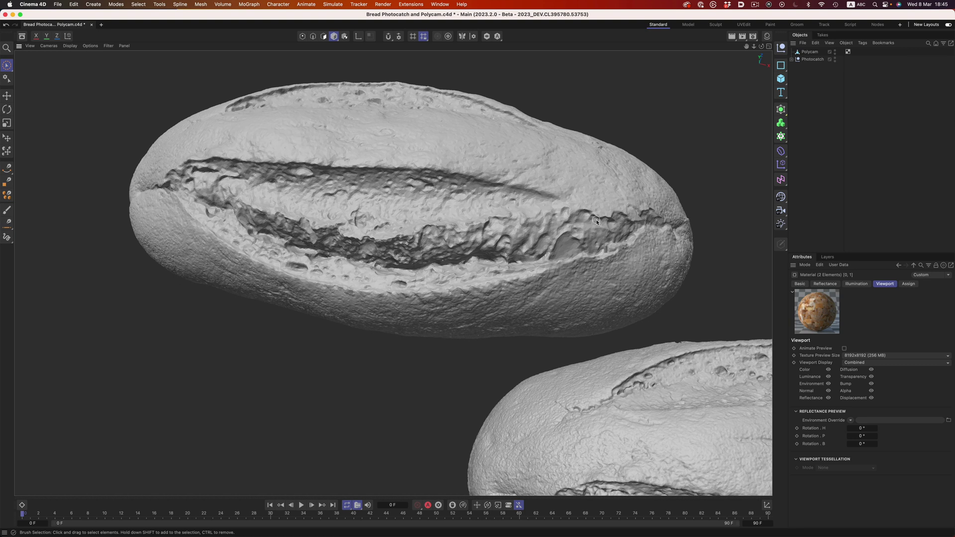
{"action": "scroll", "coordinate": [594, 224], "scroll_direction": "down", "scroll_amount": 3}
{"action": "left_click_drag", "start_coordinate": [594, 223], "coordinate": [570, 255], "text": "alt"}
{"action": "scroll", "coordinate": [540, 268], "scroll_direction": "up", "scroll_amount": 4}
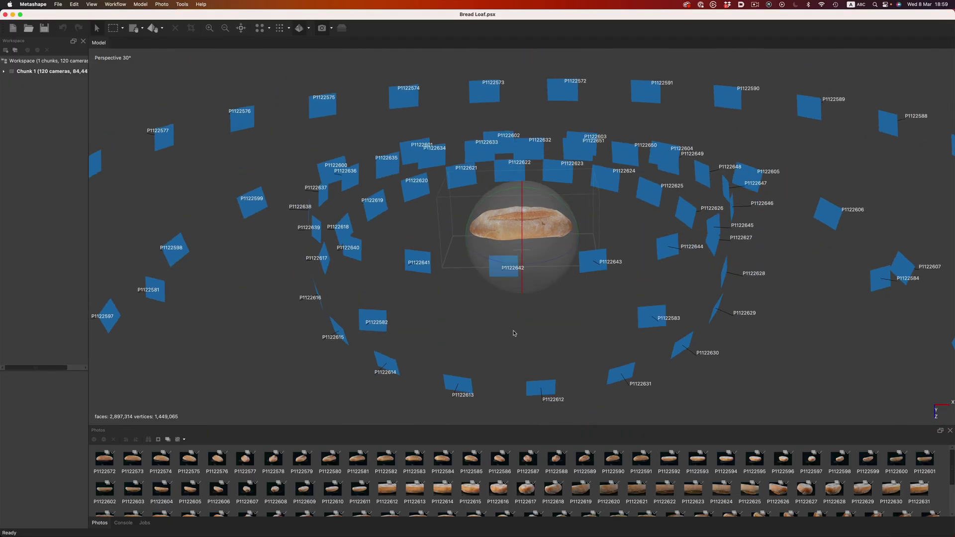
- Zoom in on the textured Metashape bread model and orbit to see the loaf end-on
{"action": "scroll", "coordinate": [501, 259], "scroll_direction": "up", "scroll_amount": 10}
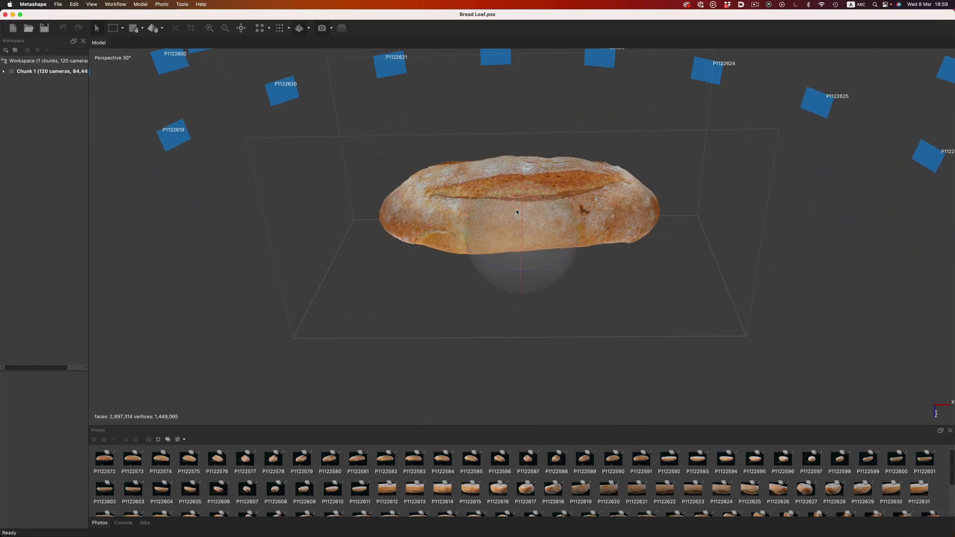
{"action": "left_click_drag", "start_coordinate": [502, 271], "coordinate": [588, 273]}
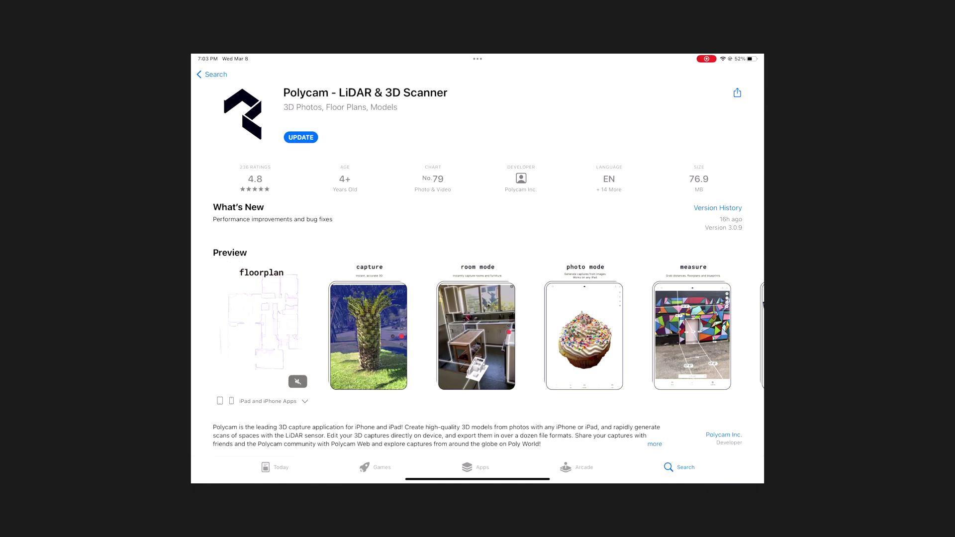
- Show Polycam's version history and scroll down the release notes from 3.0.9
{"action": "left_click", "coordinate": [718, 208]}
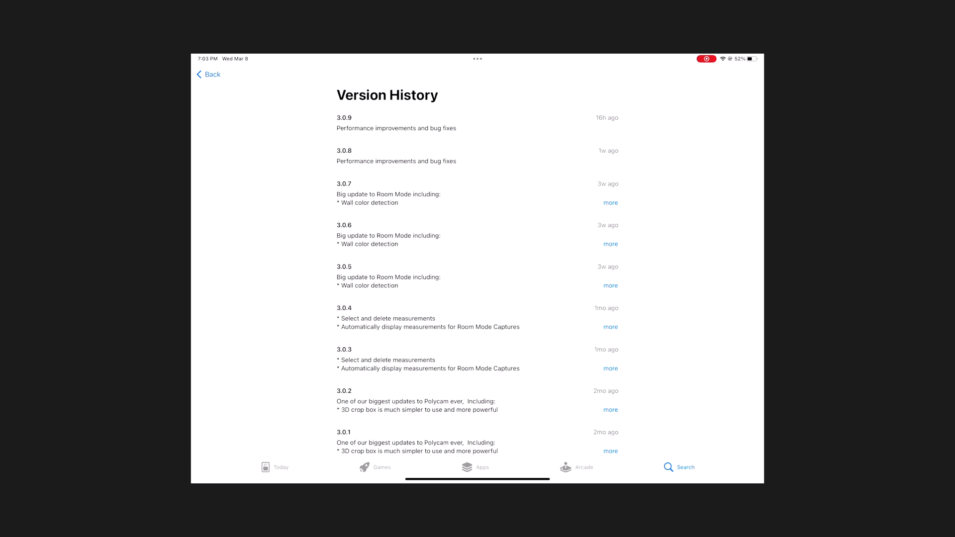
{"action": "scroll", "coordinate": [478, 268], "scroll_direction": "down", "scroll_amount": 3}
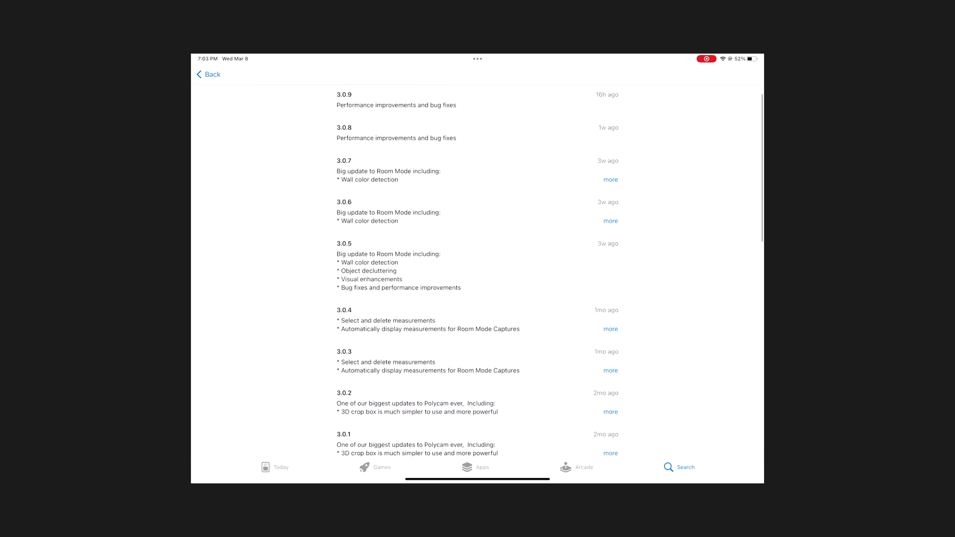